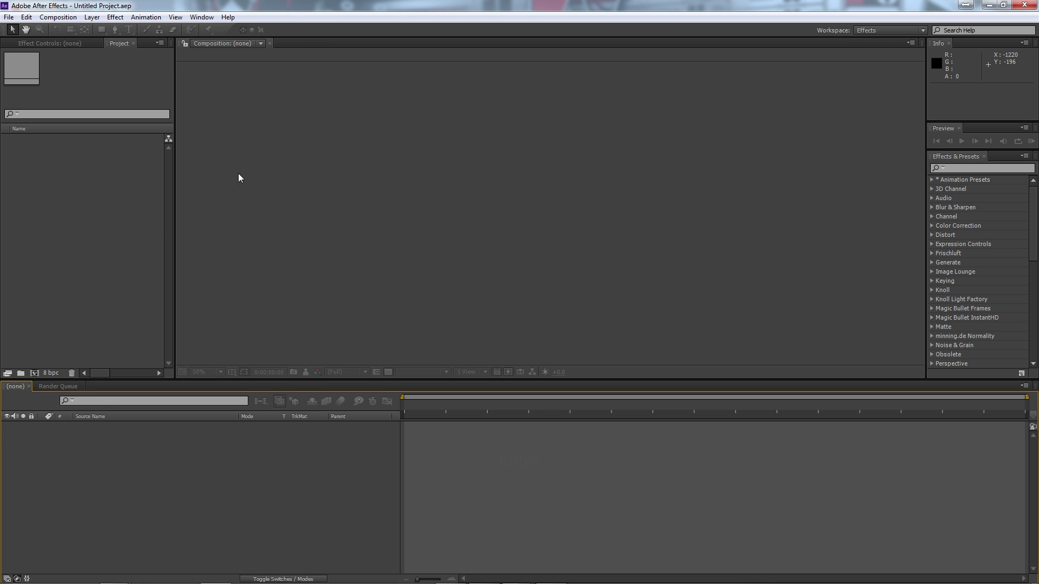
Step: Create Comp 1 at 1920×1080, 25 fps, lasting one minute (0:01:00:00)
click(58, 17)
click(70, 29)
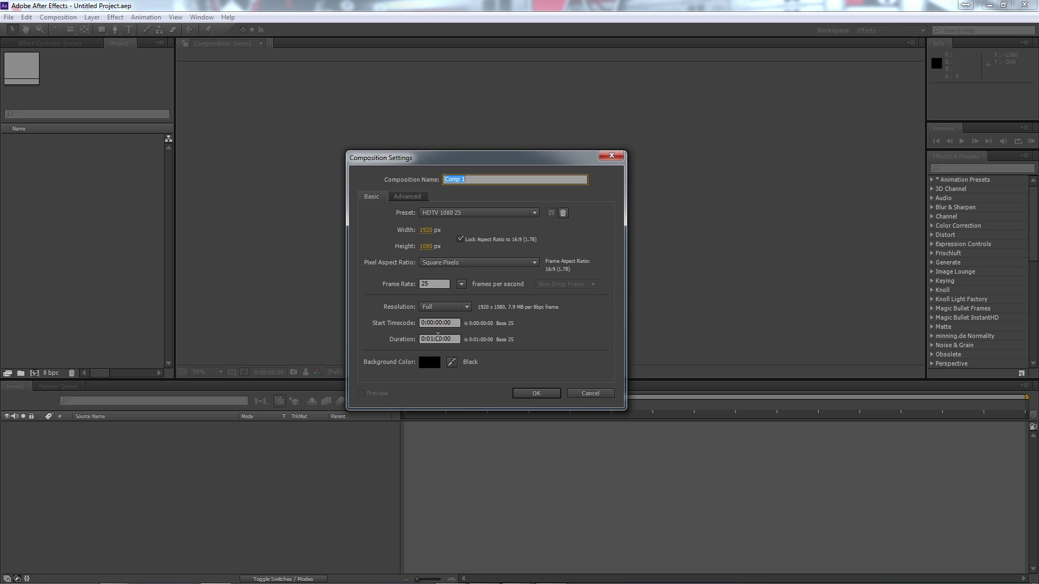
click(435, 336)
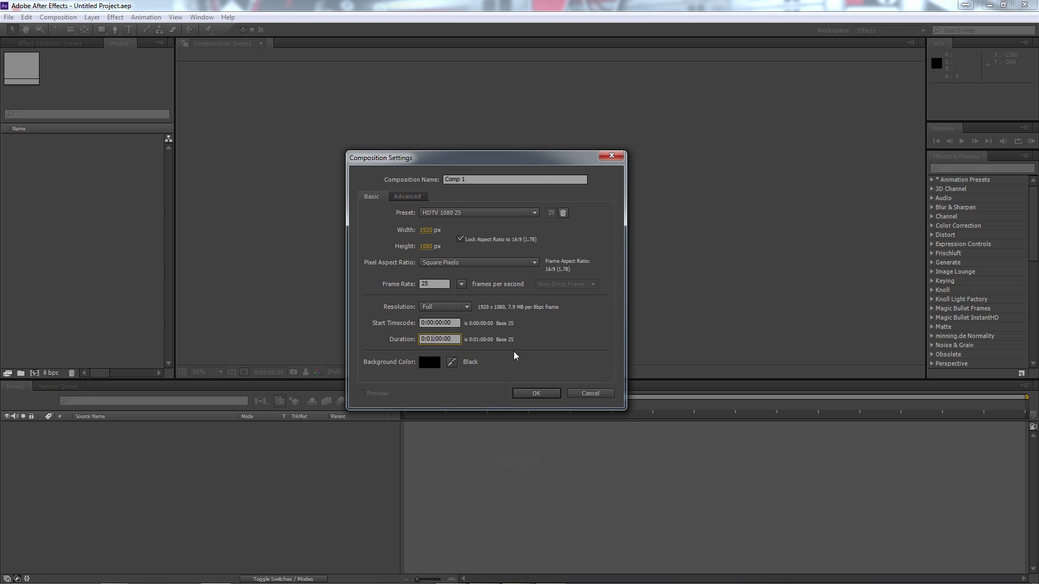
click(534, 394)
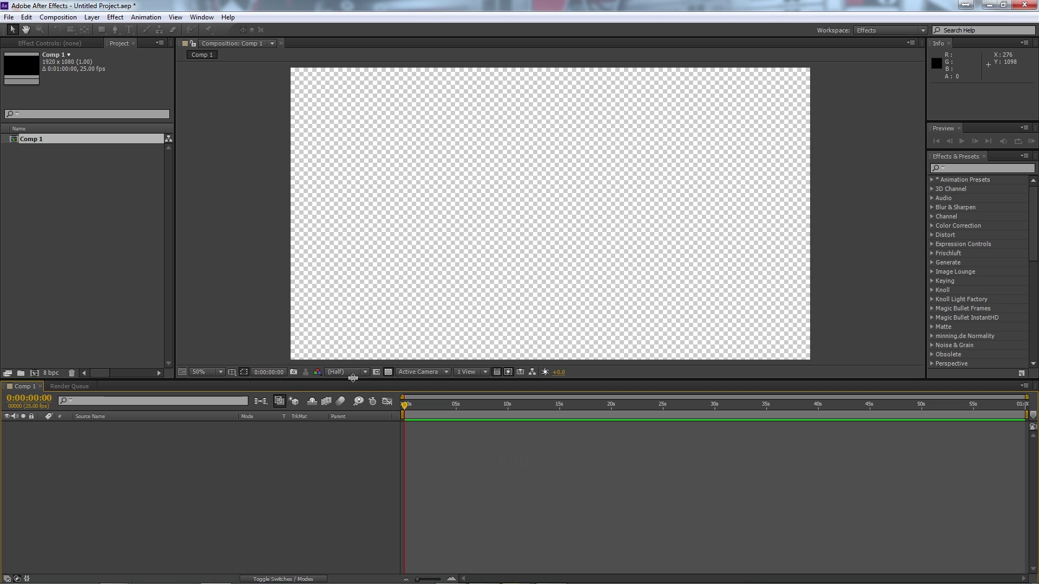
drag(349, 378, 346, 397)
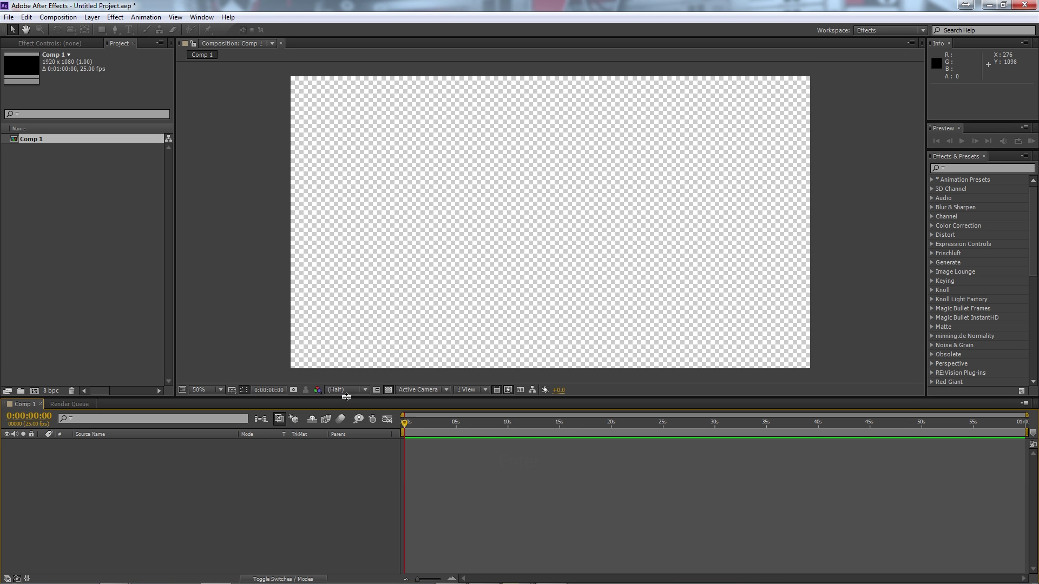
Step: Add a white full-frame solid layer named TextTime
click(92, 17)
mouse_move(189, 30)
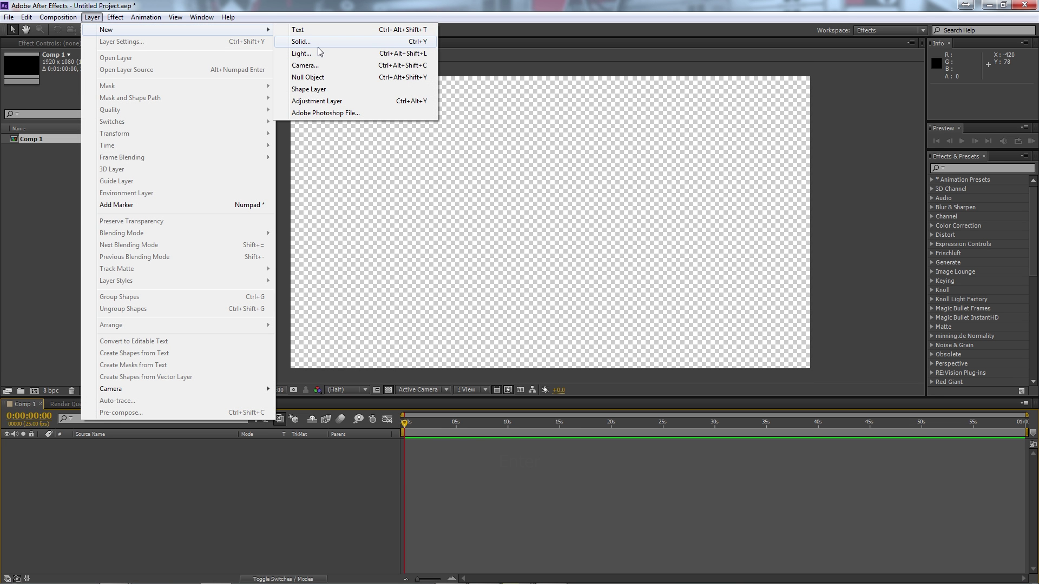
click(318, 47)
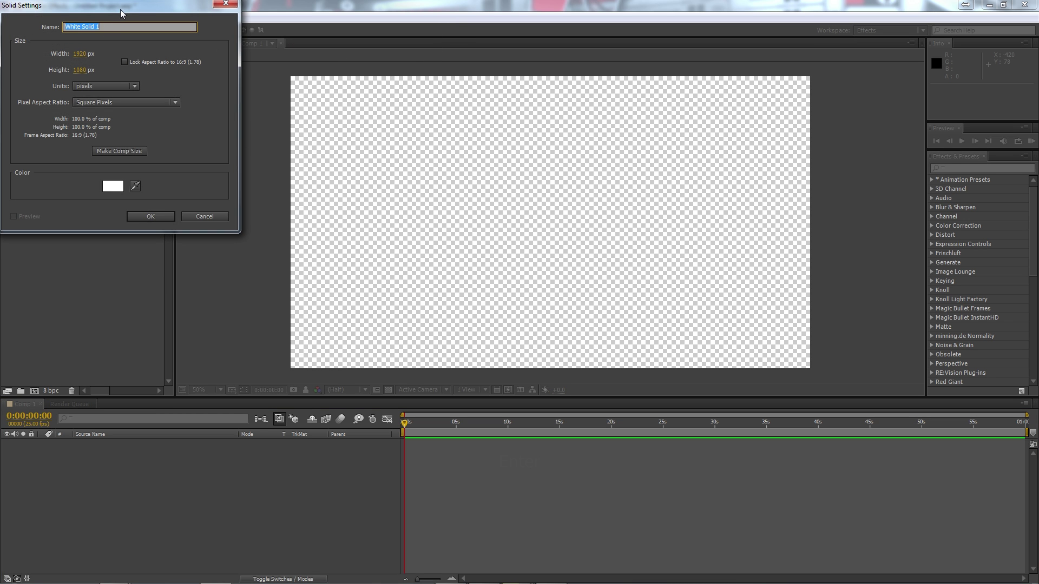
drag(122, 8, 469, 96)
text(TextTime)
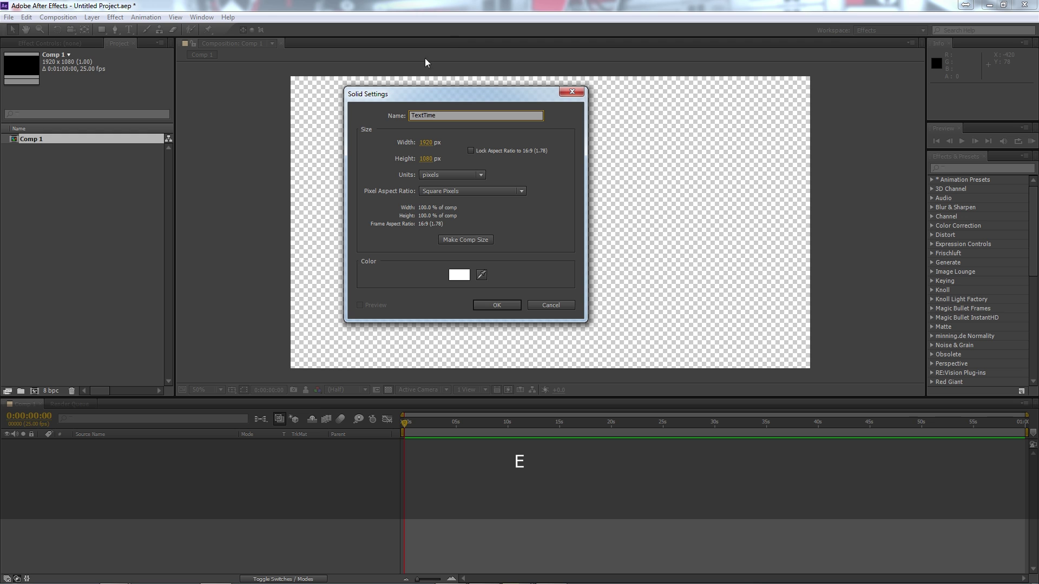
click(496, 306)
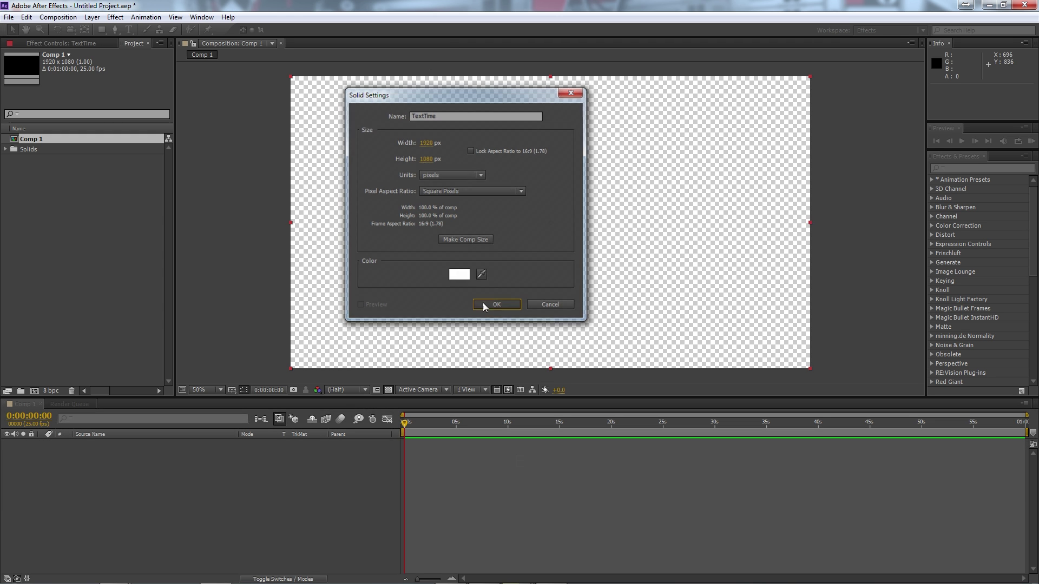
Step: Apply the Numbers effect to TextTime using the Novecento wide font in Normal style
click(116, 17)
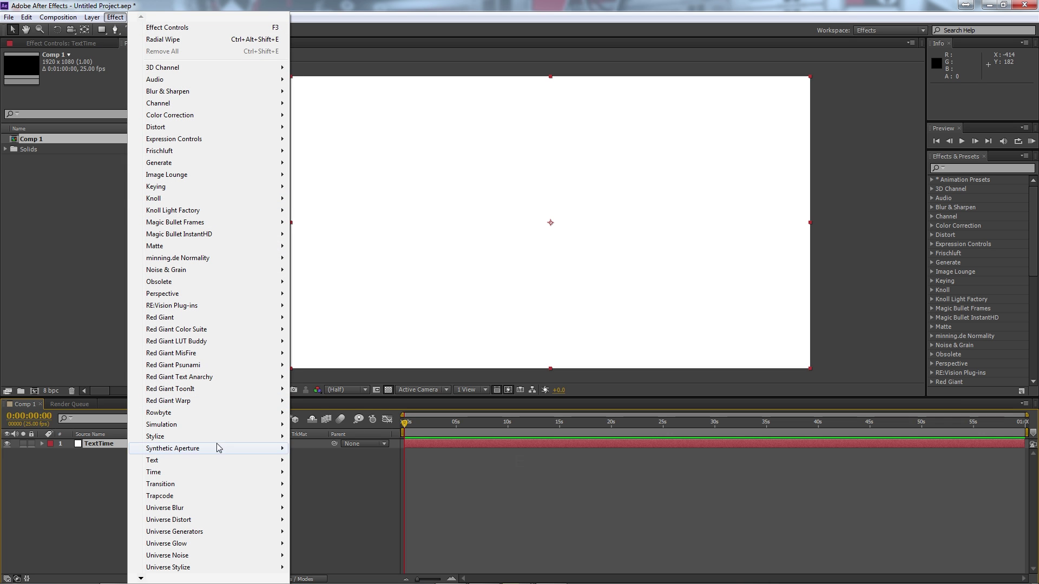
mouse_move(222, 464)
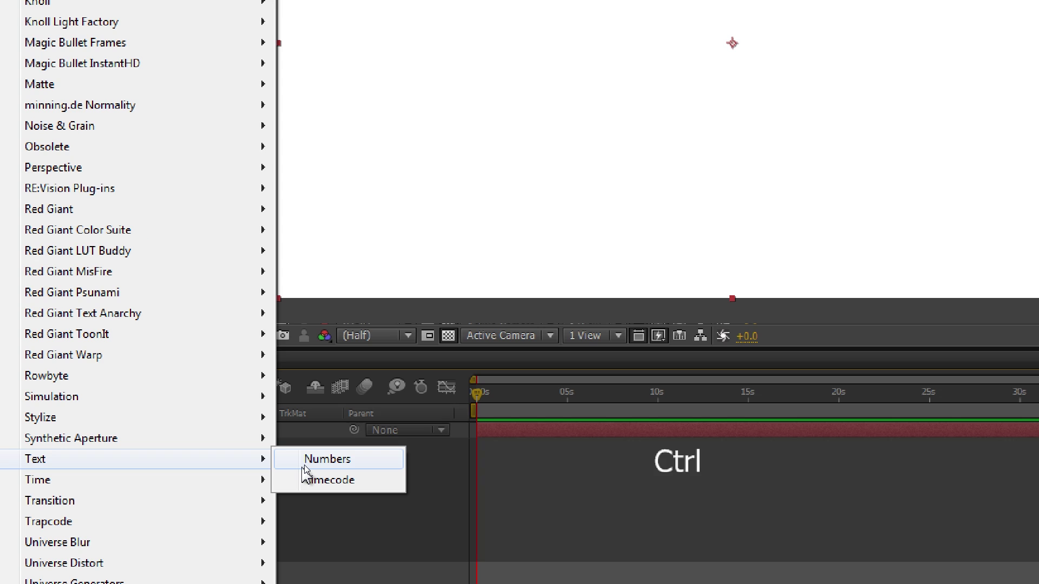
click(305, 465)
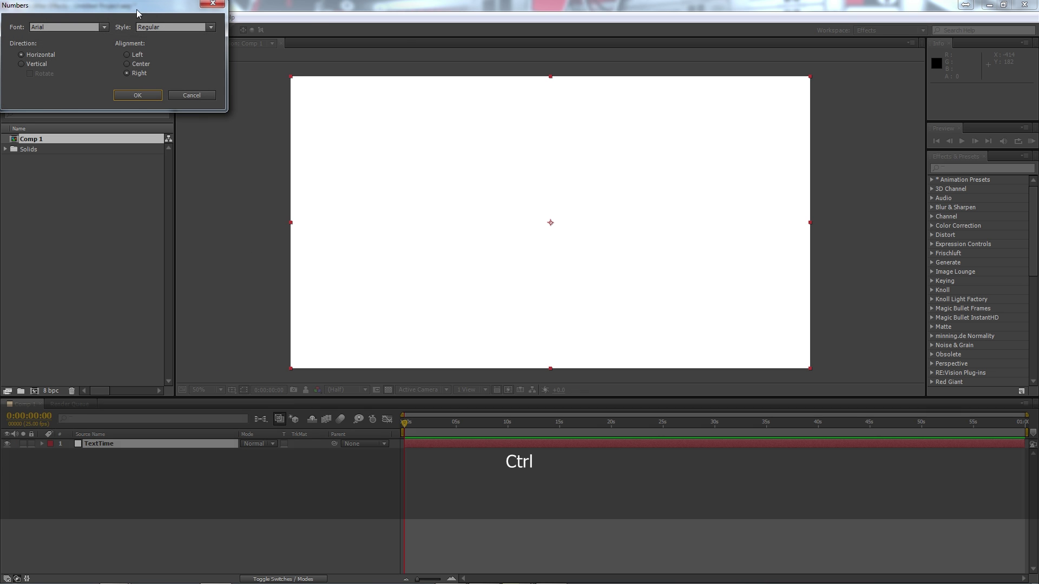
drag(138, 13, 381, 147)
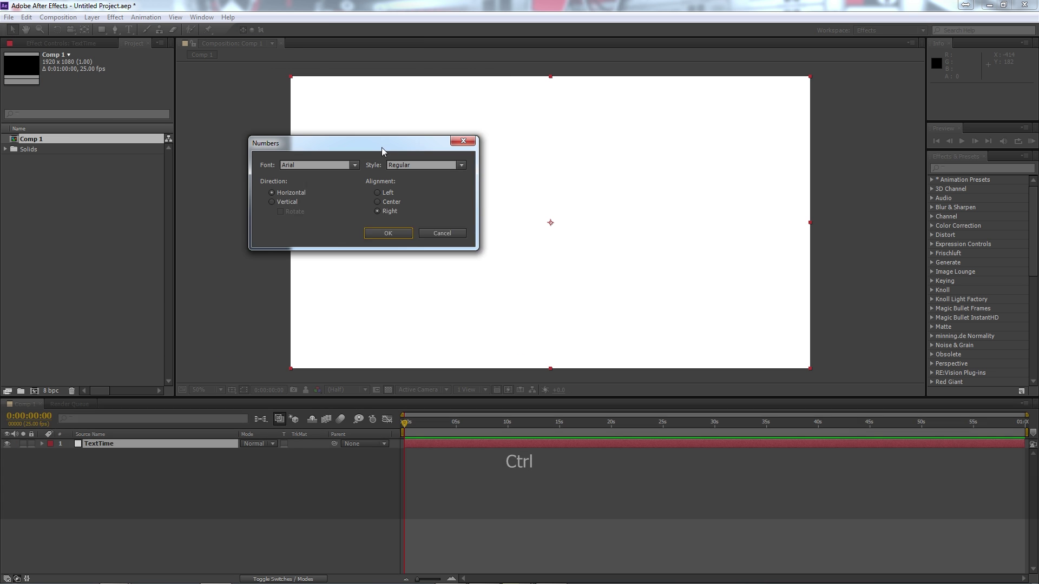
click(353, 166)
drag(355, 194, 354, 304)
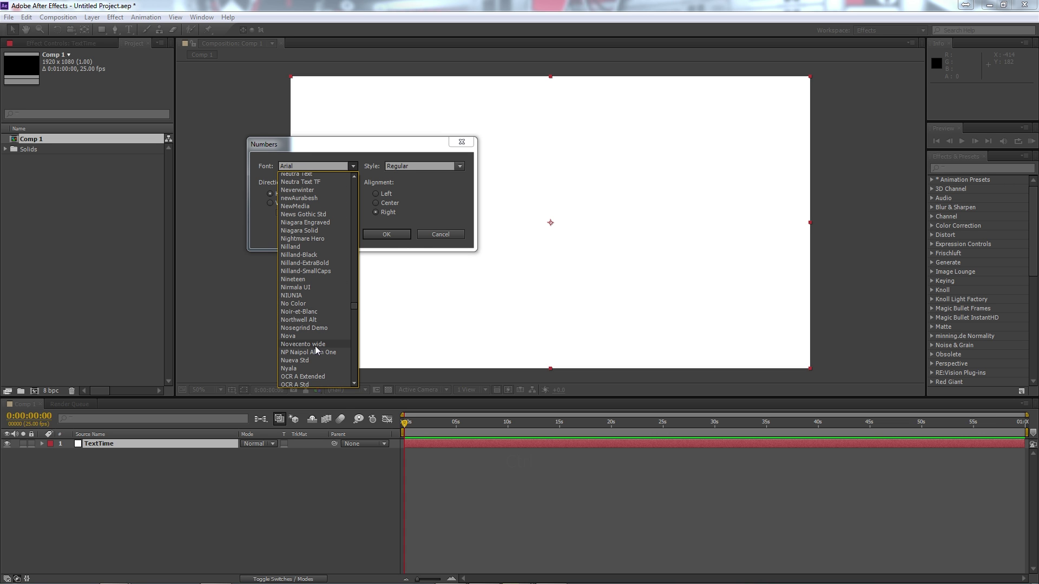
click(315, 344)
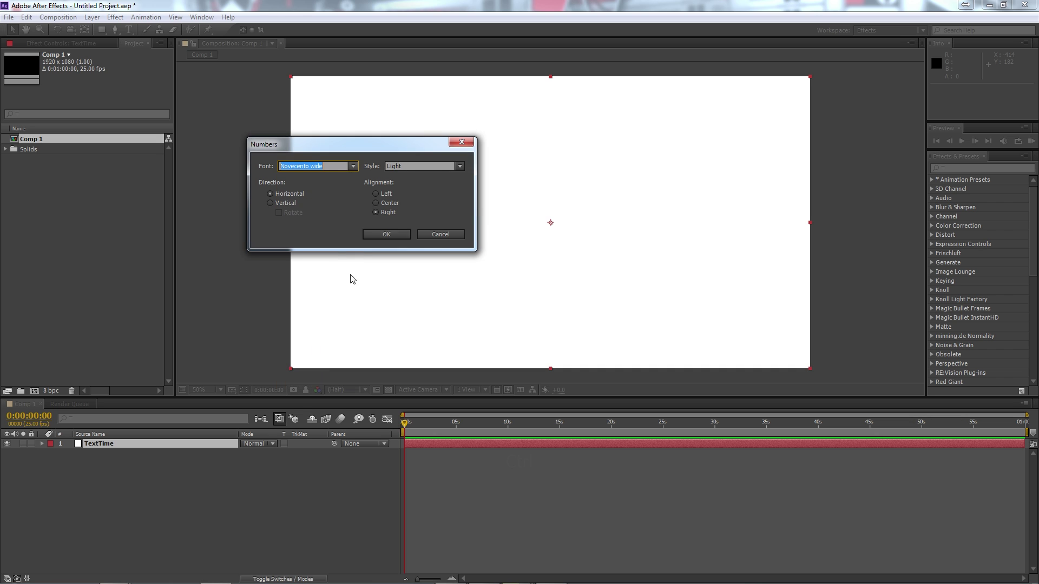
click(464, 168)
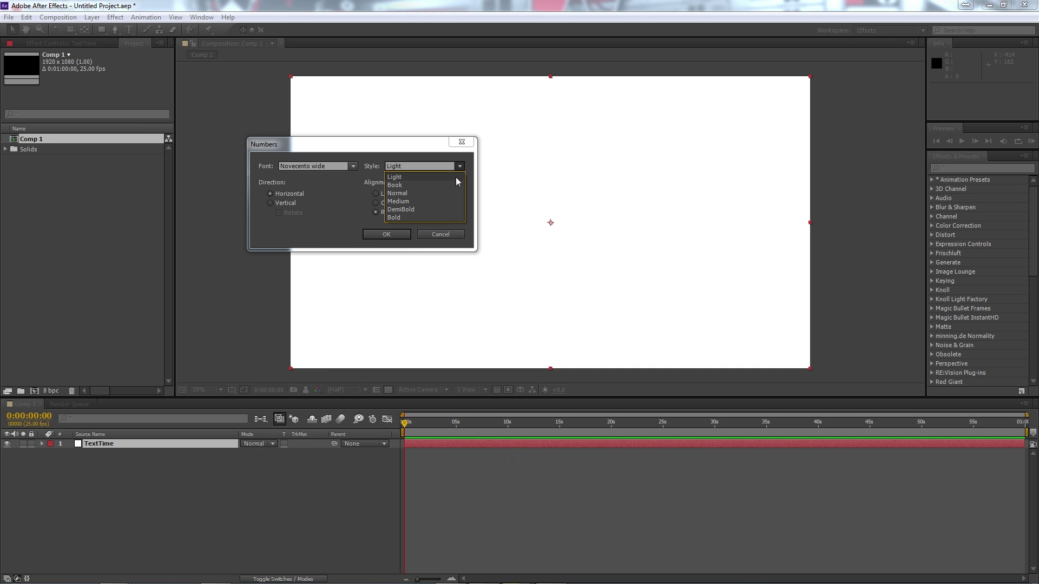
click(399, 194)
click(386, 234)
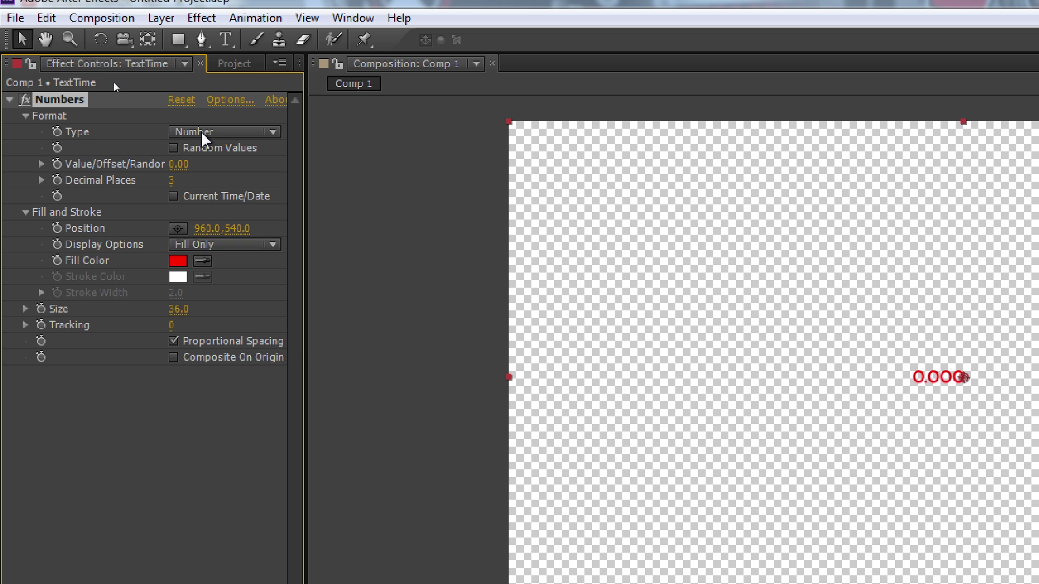
Step: Set the Numbers effect's Type to Timecode [25]
click(200, 133)
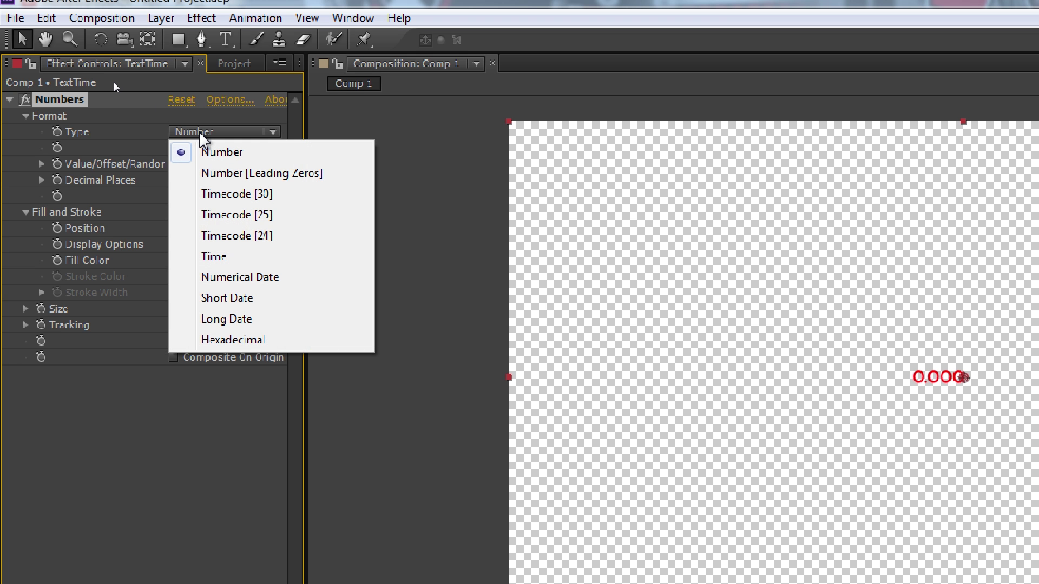
click(219, 219)
click(241, 135)
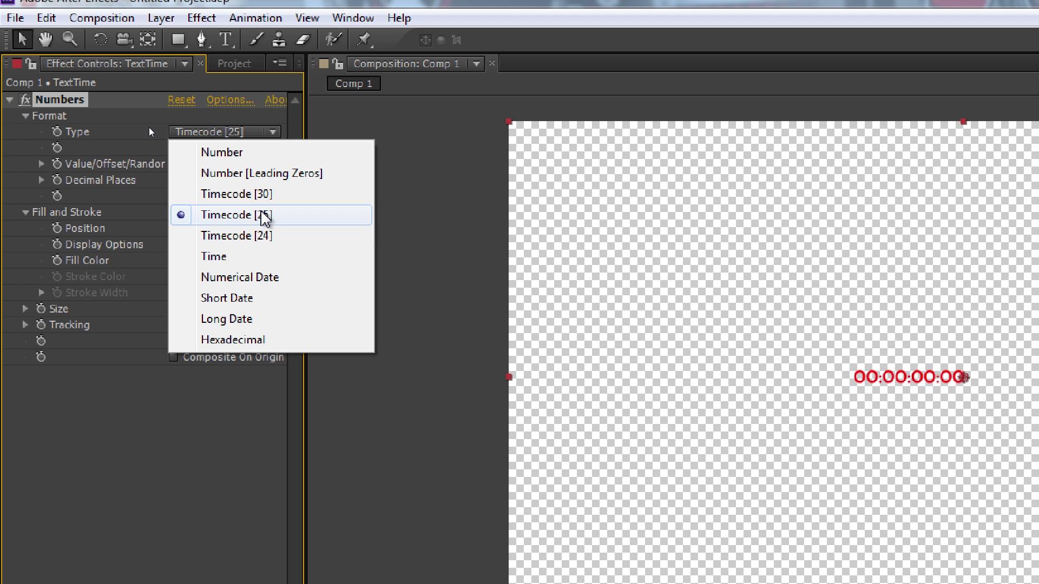
click(264, 215)
Step: Confirm the 25 fps frame rate in Composition Settings and cancel without changes
click(102, 18)
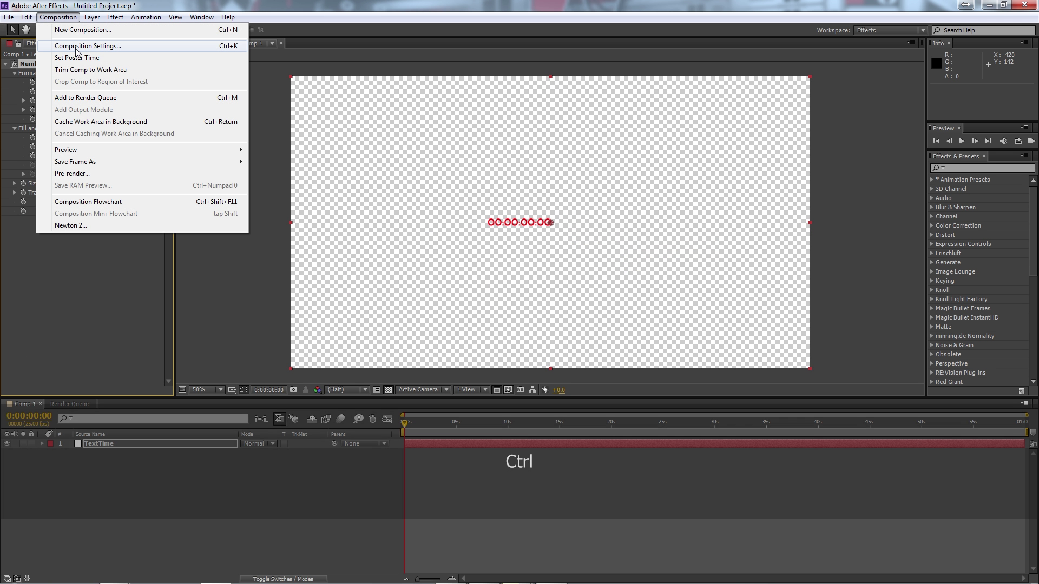
click(81, 47)
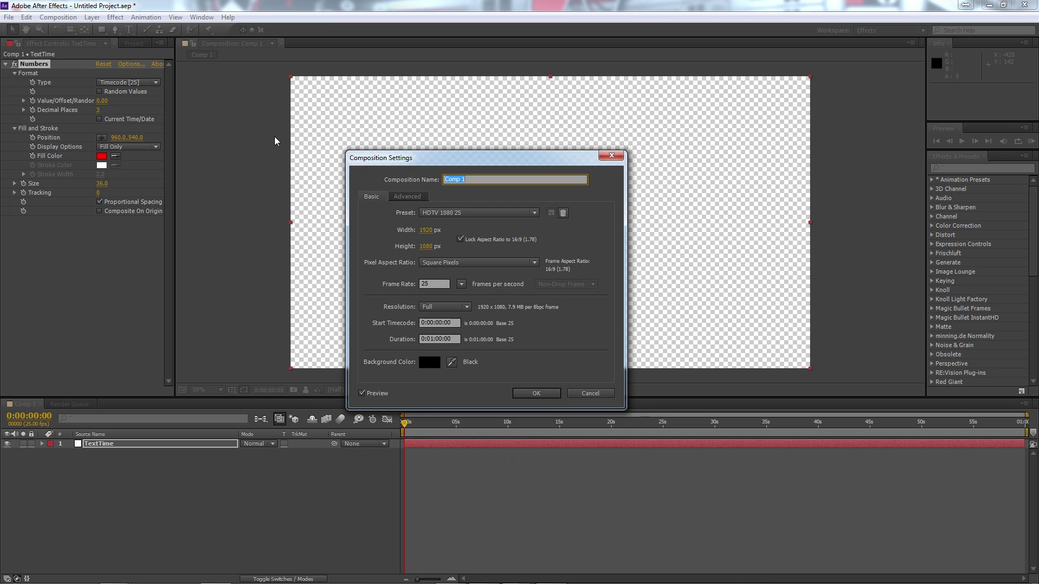
click(399, 287)
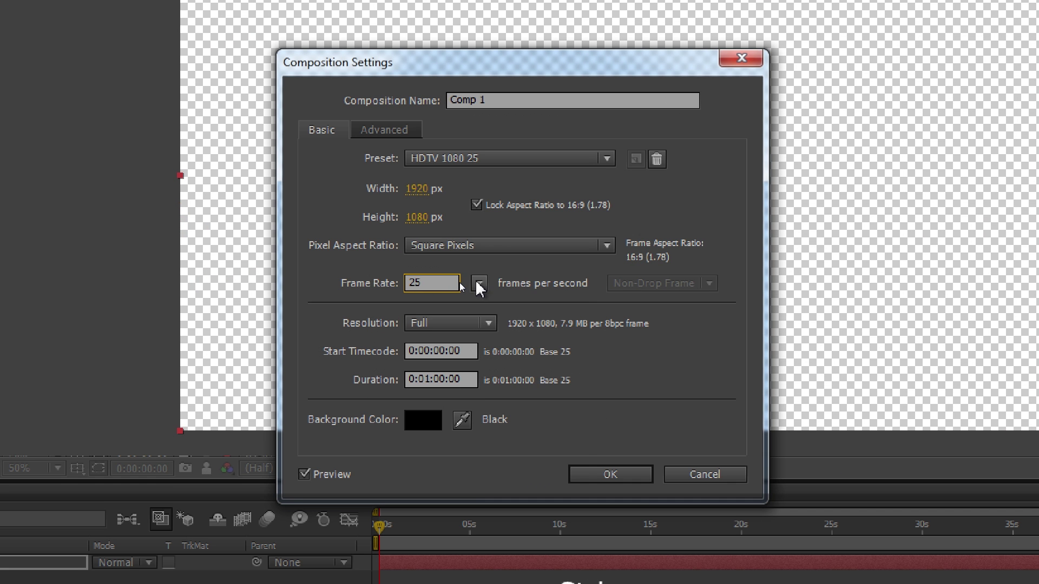
click(478, 283)
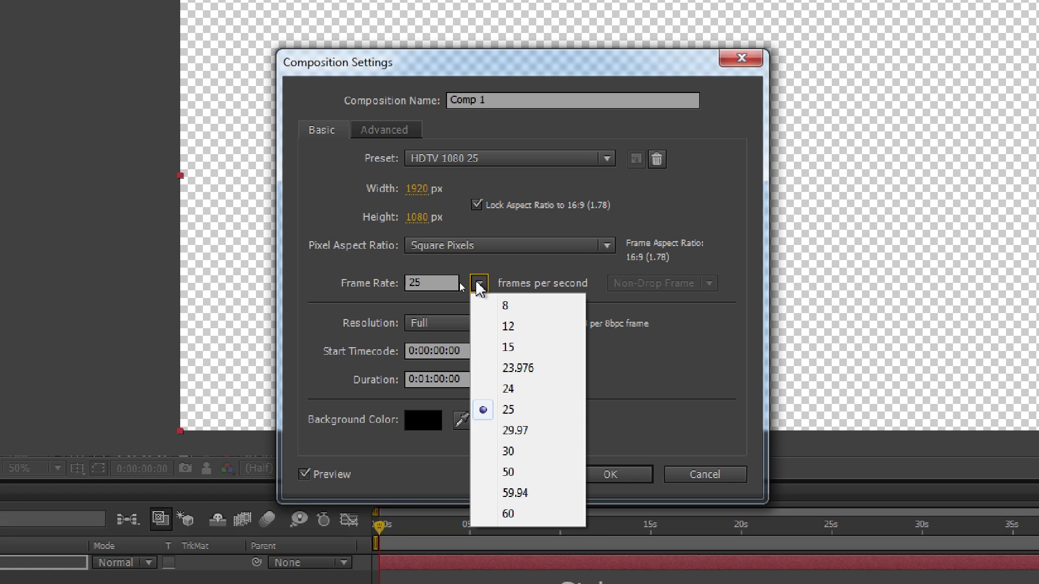
click(718, 368)
click(704, 474)
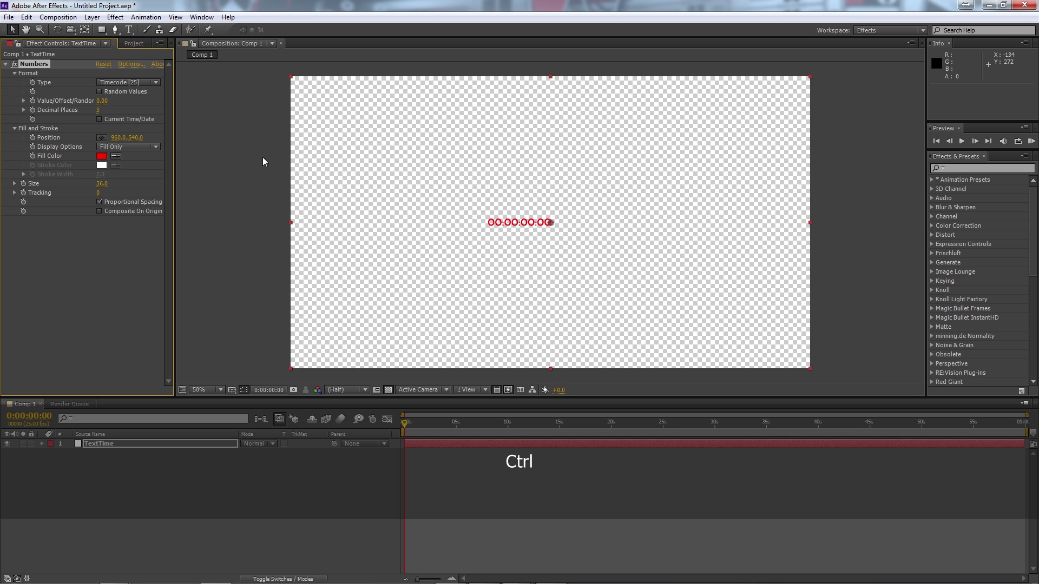
click(141, 83)
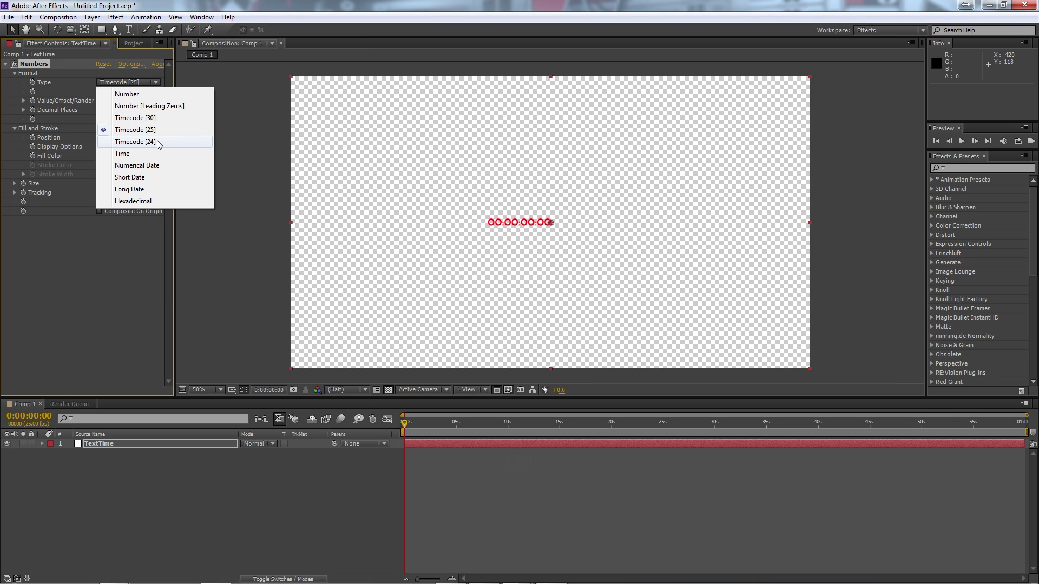
click(196, 7)
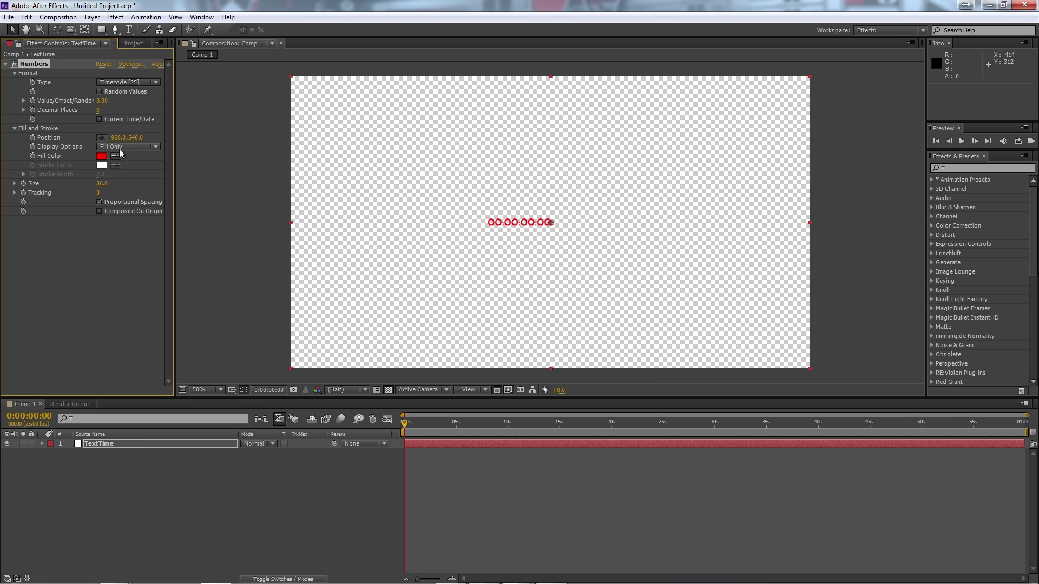
drag(100, 189, 486, 229)
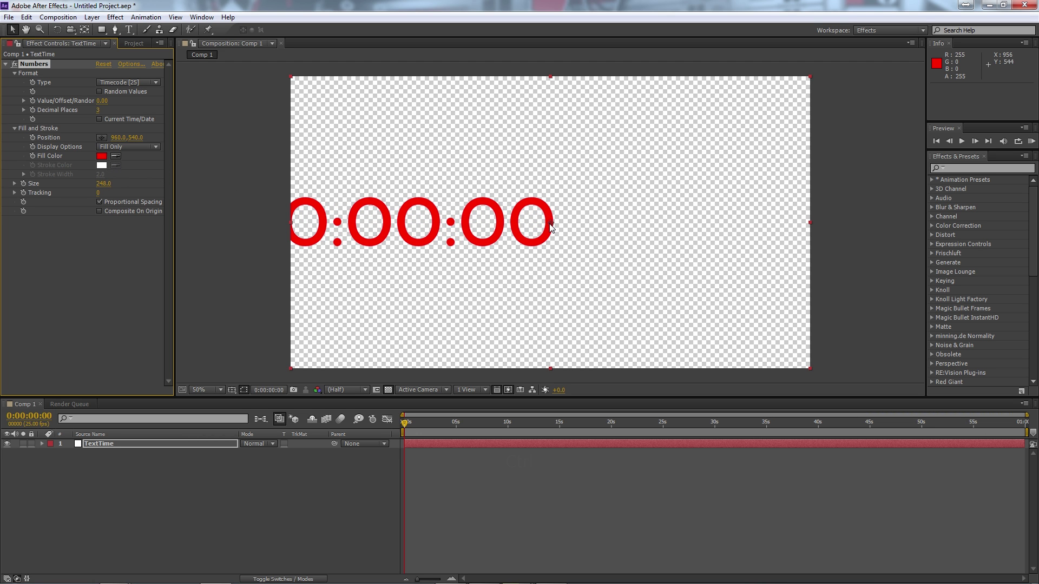
drag(552, 226, 756, 224)
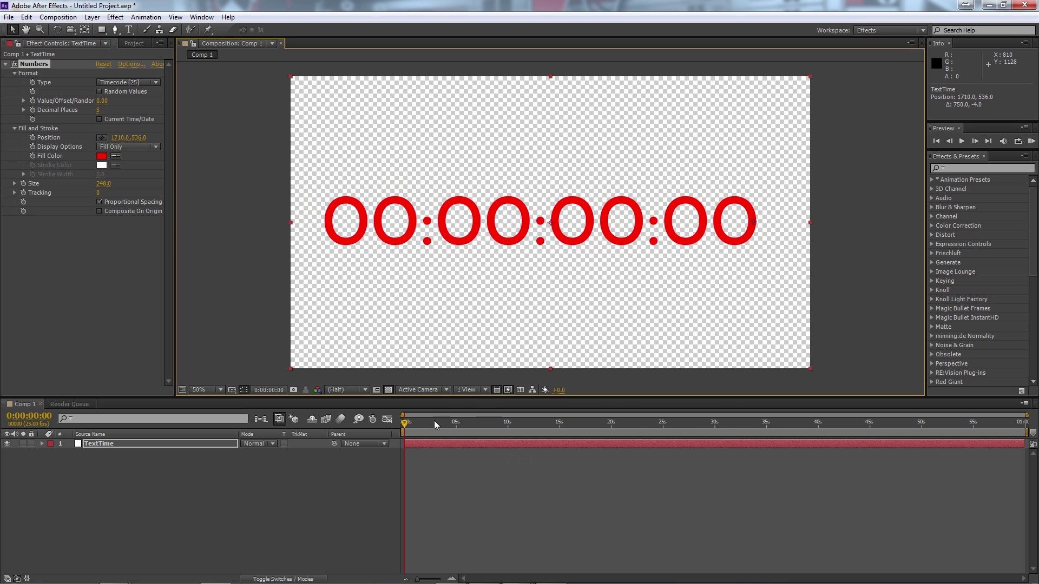
drag(414, 429, 1026, 433)
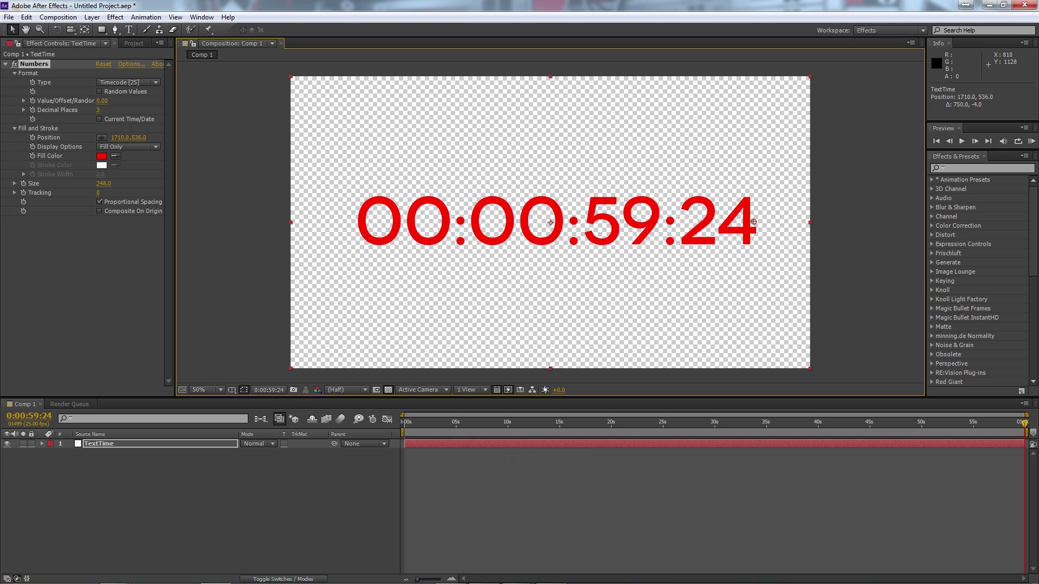
drag(1024, 423, 403, 427)
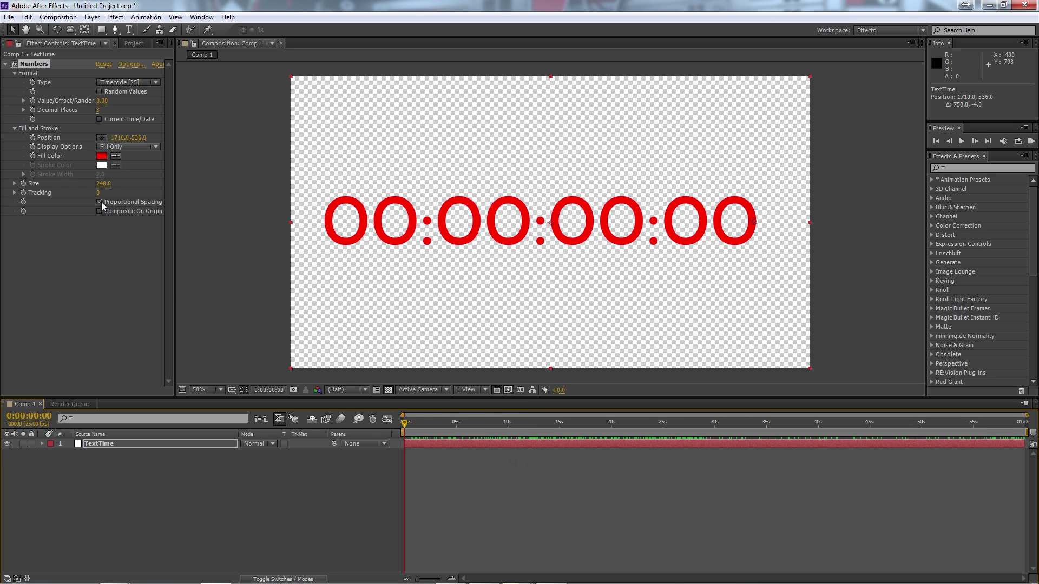
Step: Turn off Proportional Spacing and set Tracking to 20, scrubbing the minute to check the digits
key(ctrl)
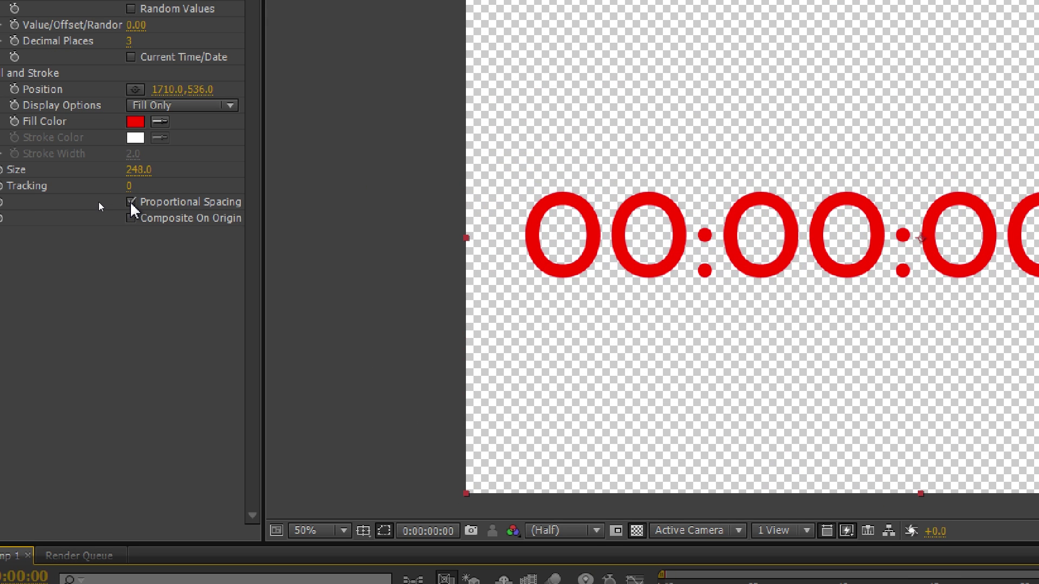
click(130, 202)
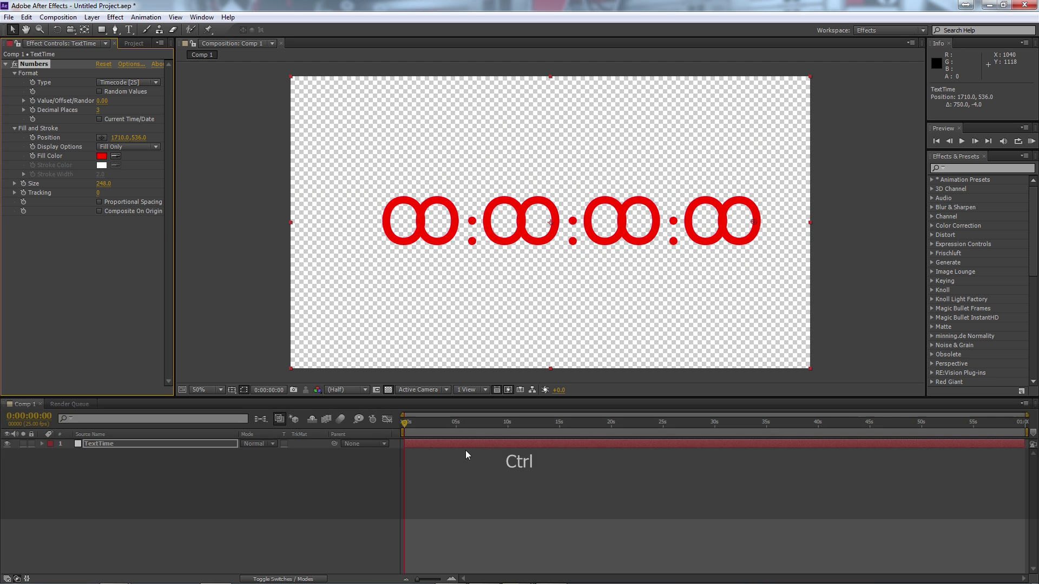
drag(457, 427, 395, 399)
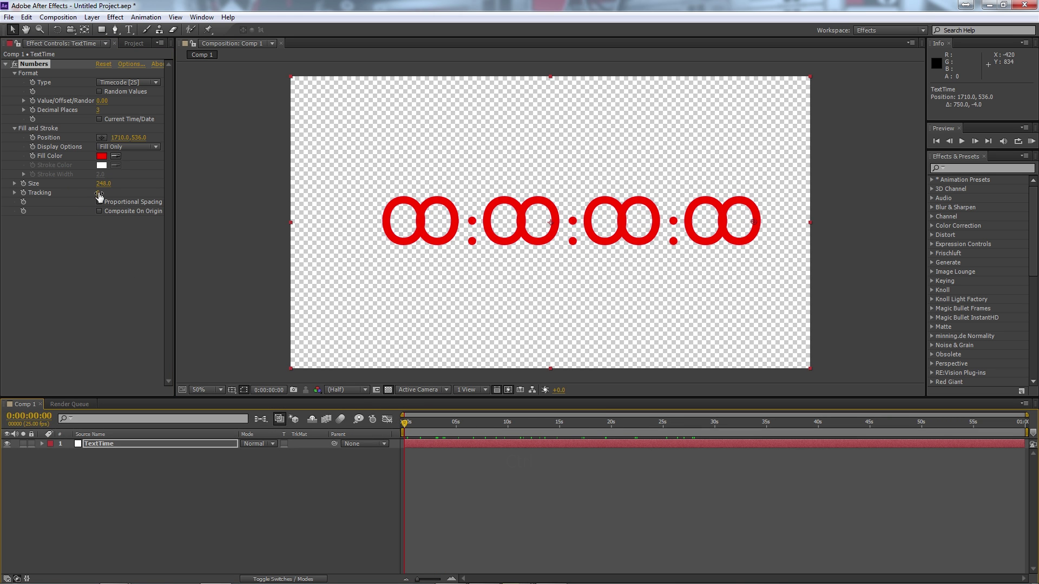
drag(98, 192, 107, 193)
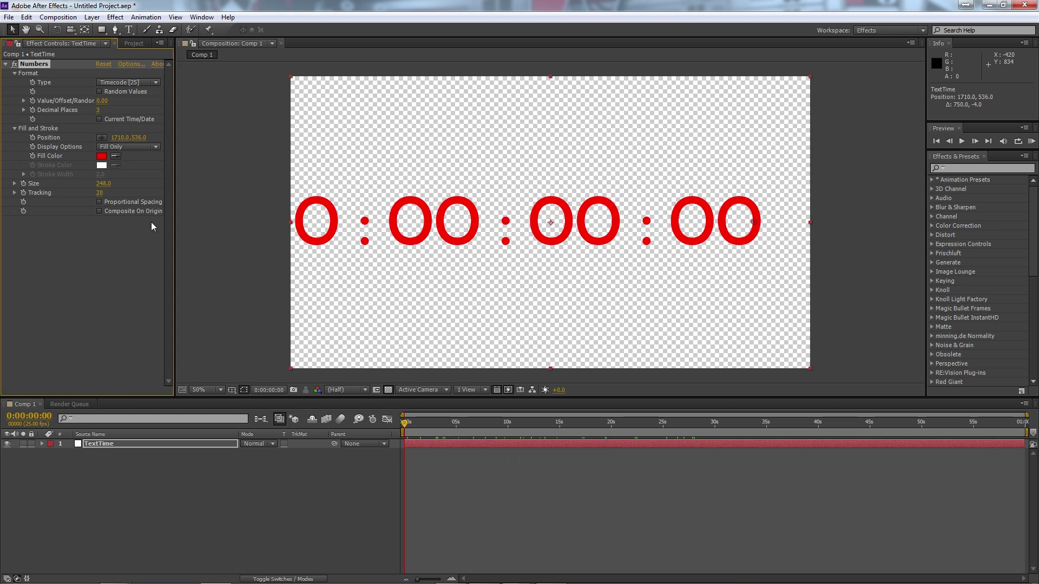
mouse_move(417, 423)
mouse_down()
mouse_move(1022, 416)
mouse_move(403, 414)
mouse_up()
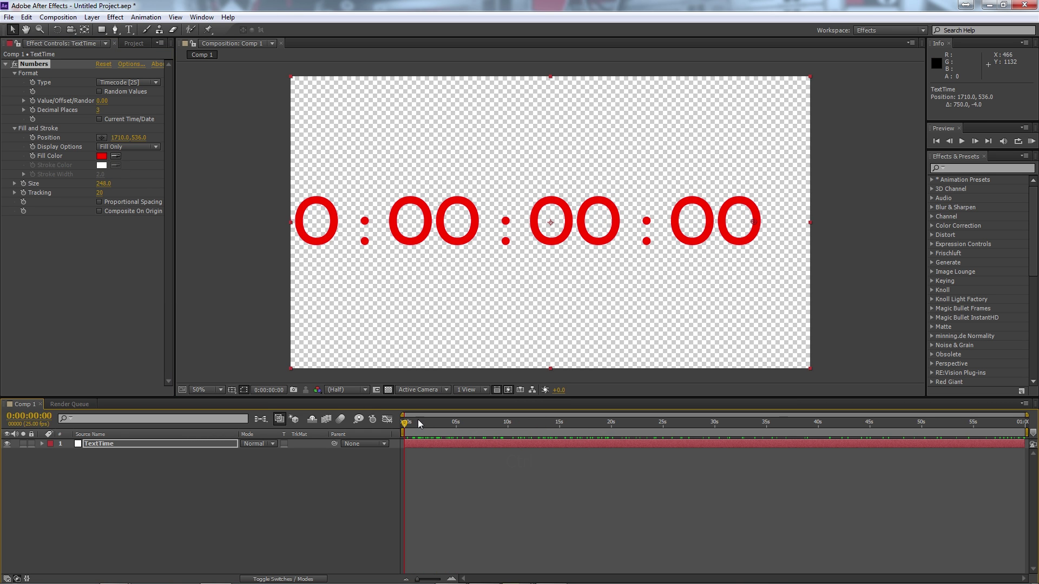
drag(418, 420, 1024, 421)
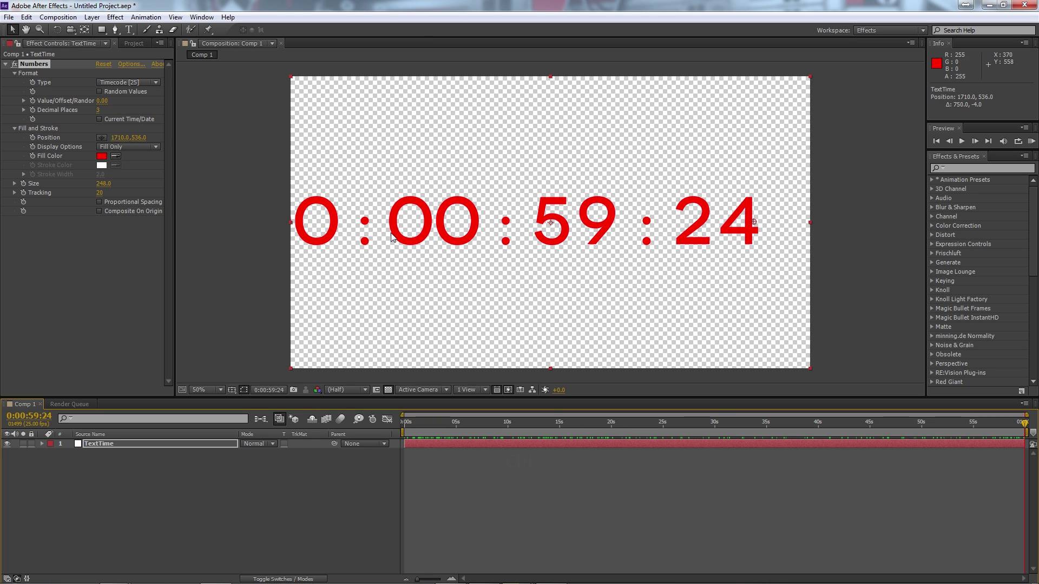
drag(595, 423, 404, 373)
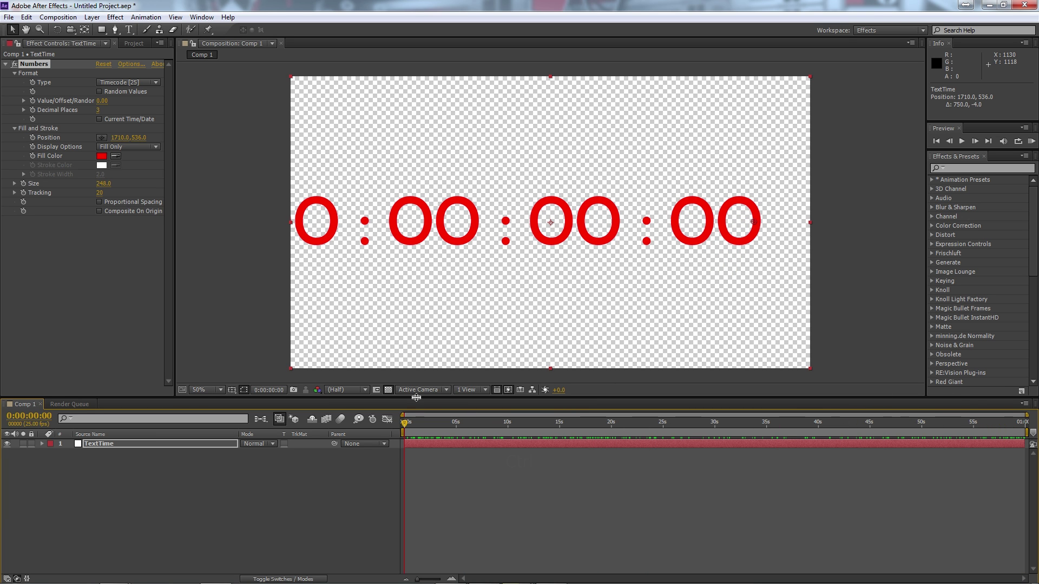
drag(436, 421, 379, 412)
Step: Make the timecode fill colour white and turn off the transparency grid
click(101, 156)
click(436, 168)
click(686, 170)
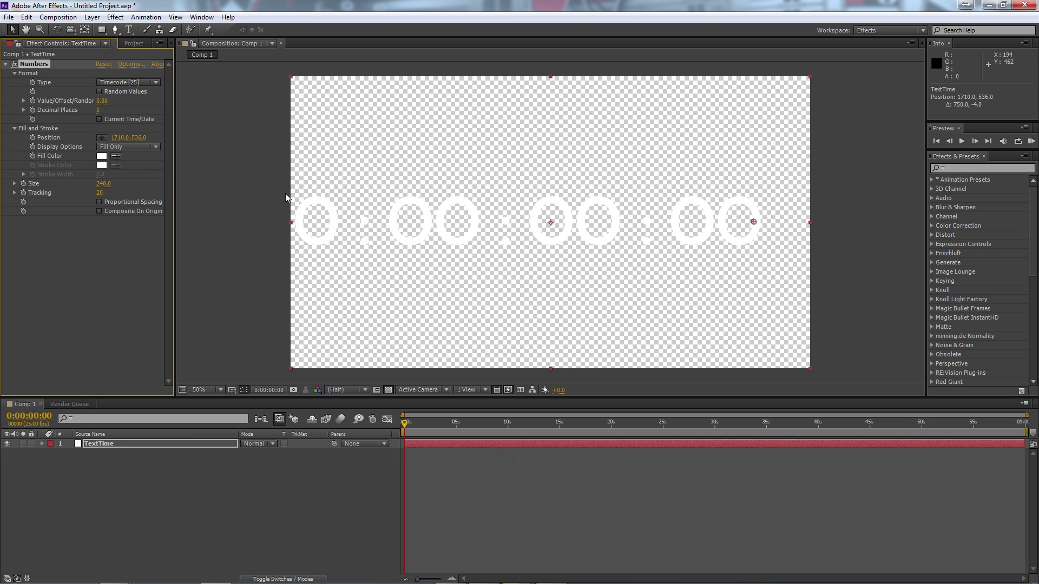
click(388, 390)
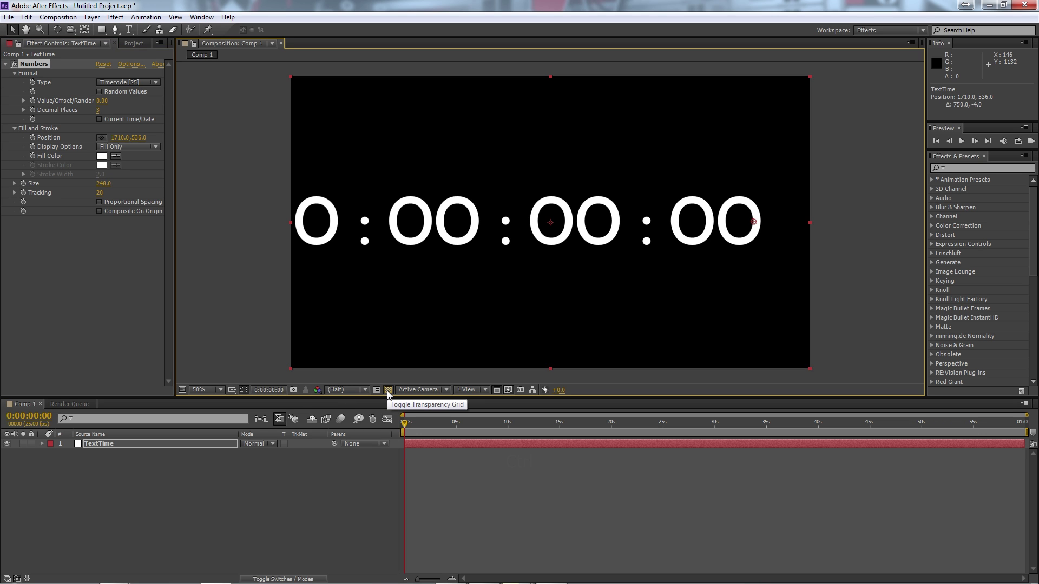
click(388, 390)
click(388, 390)
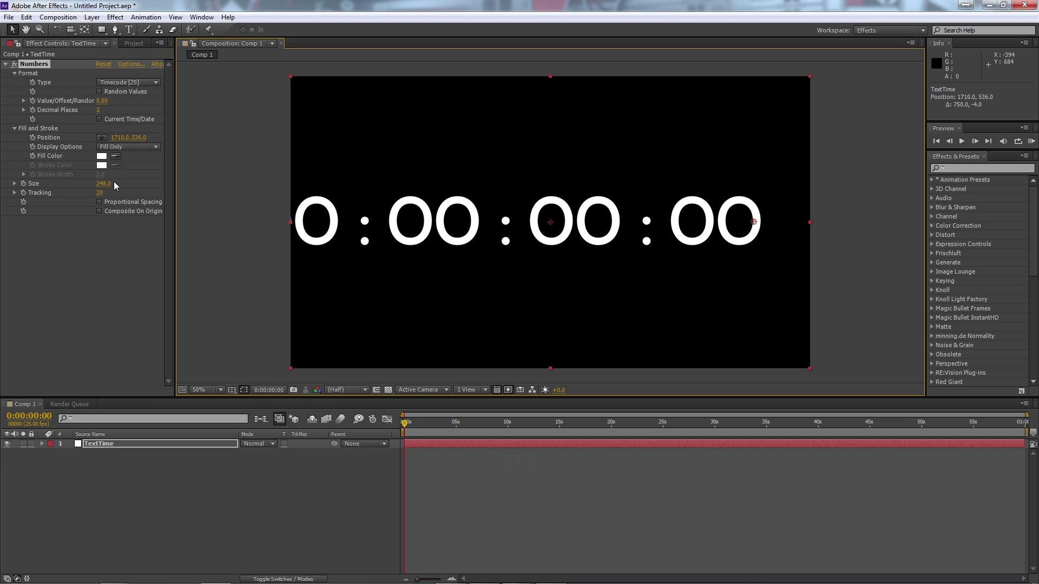
Step: Enlarge the timecode to size 1024 and shift it so the seconds digits fill the frame
drag(104, 183, 498, 195)
drag(754, 222, 1038, 220)
drag(104, 183, 142, 183)
scroll(804, 219, down, 2)
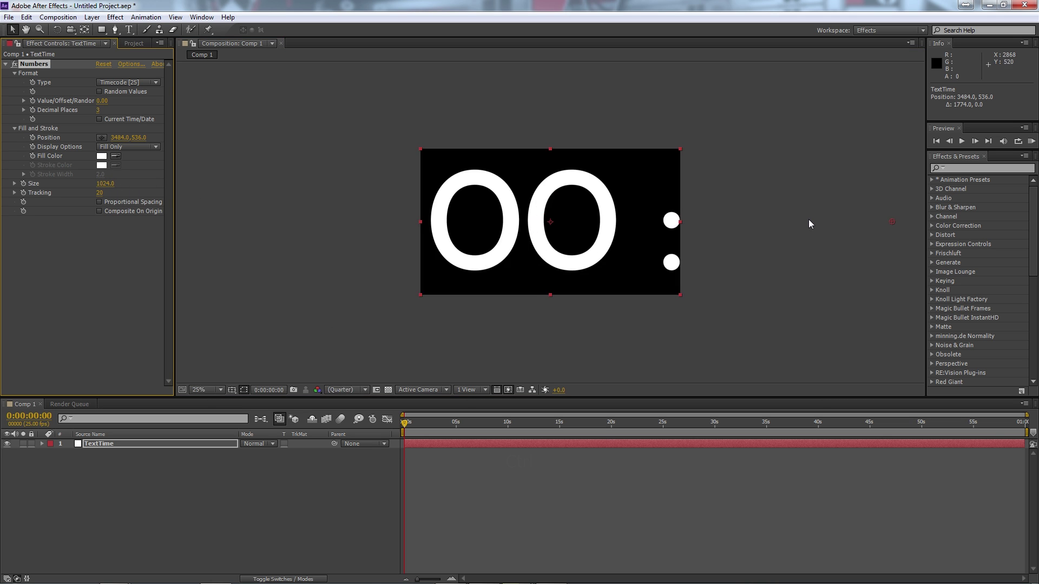
drag(893, 223, 920, 227)
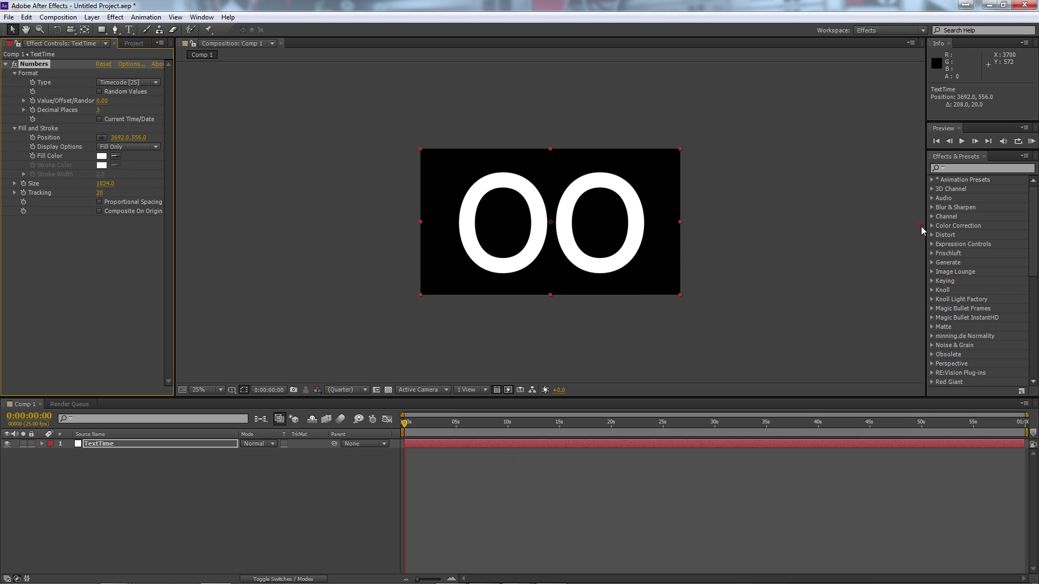
click(920, 227)
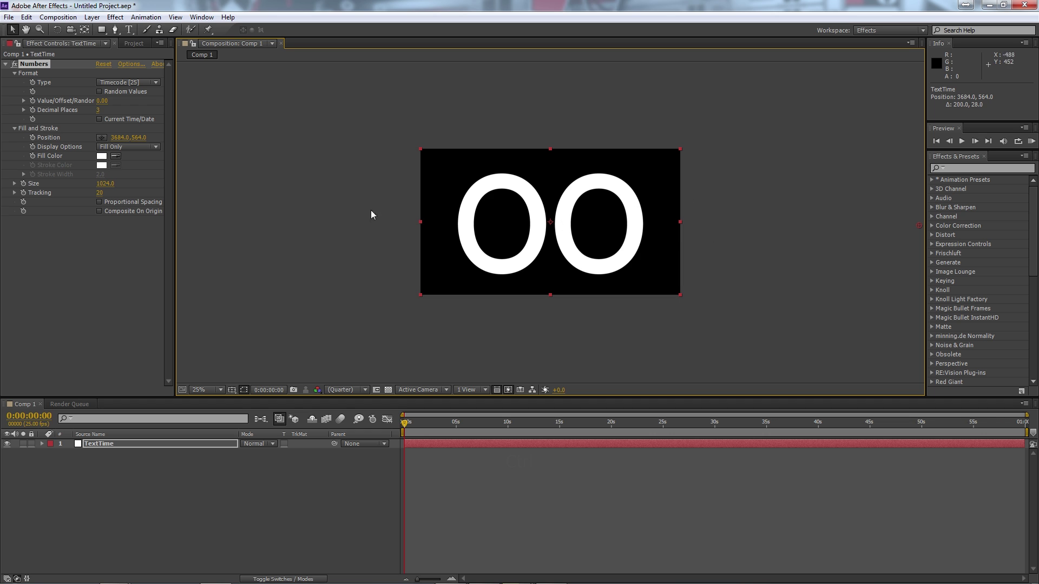
key(period)
drag(435, 422, 369, 432)
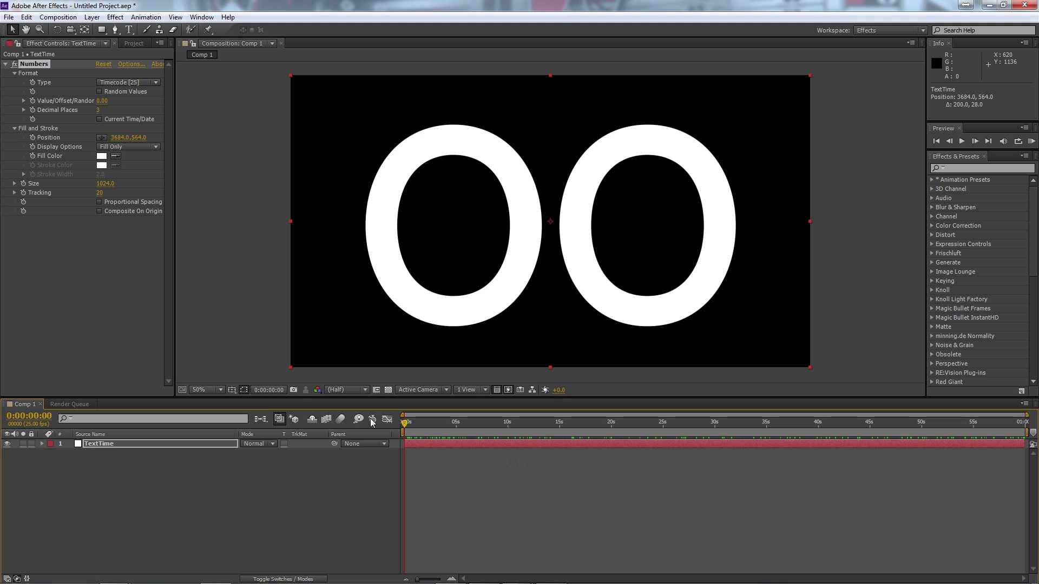
Step: Pre-compose TextTime into 'TextTime Comp' with all attributes moved, undoing an accidental nudge
right_click(125, 446)
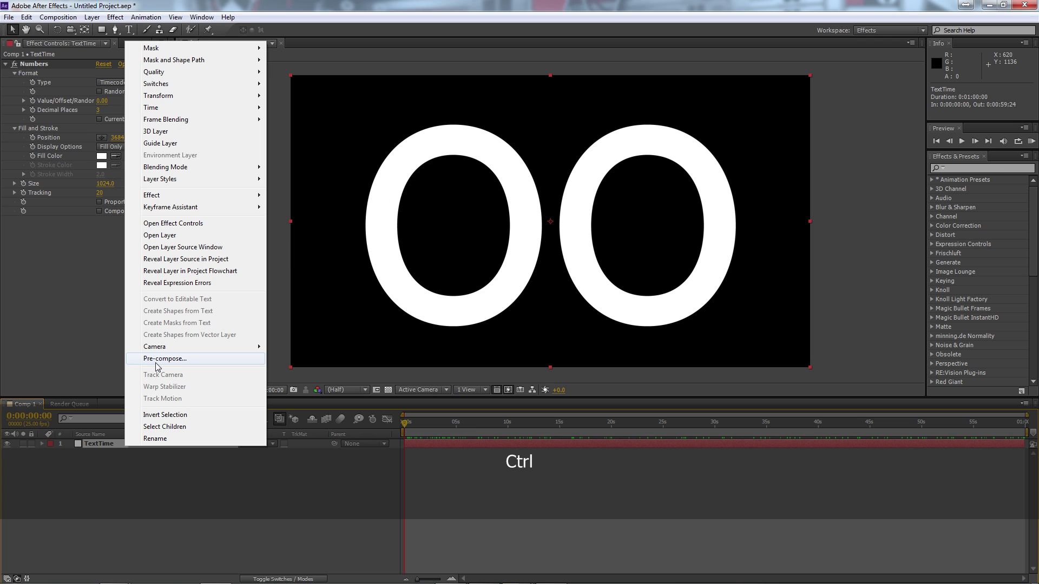
click(162, 357)
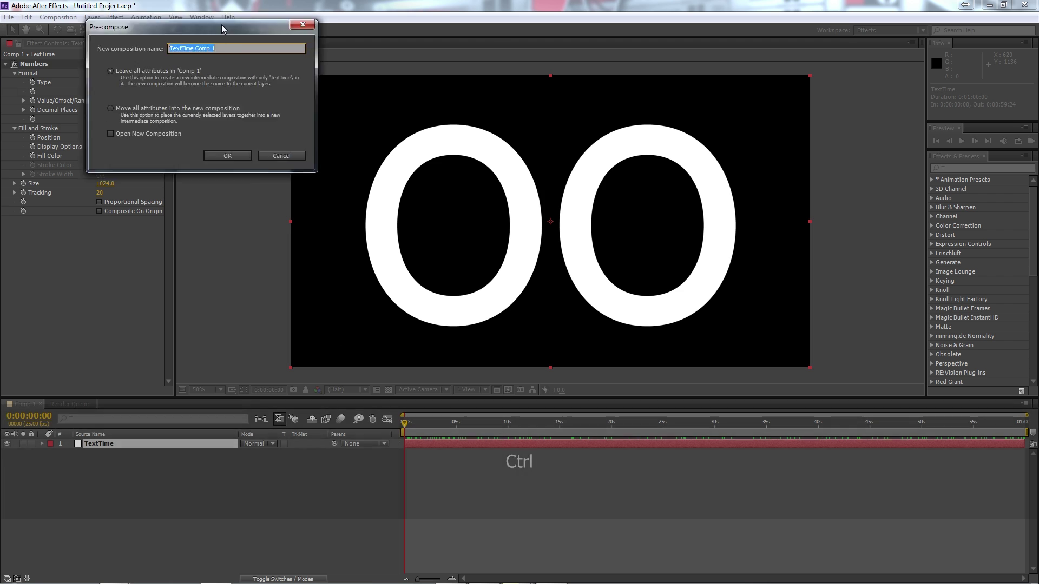
click(382, 165)
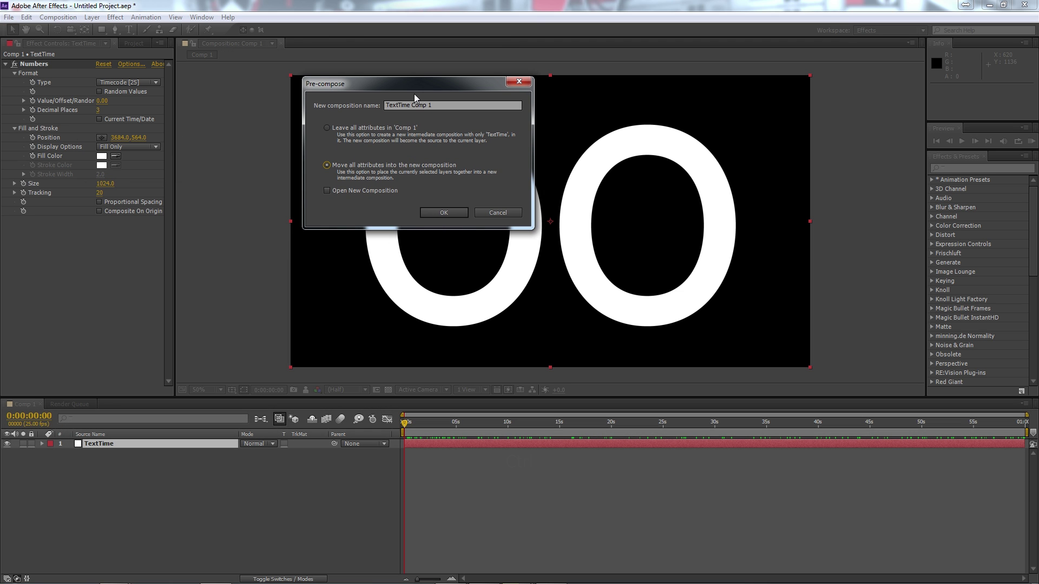
drag(407, 89, 444, 139)
text(Co)
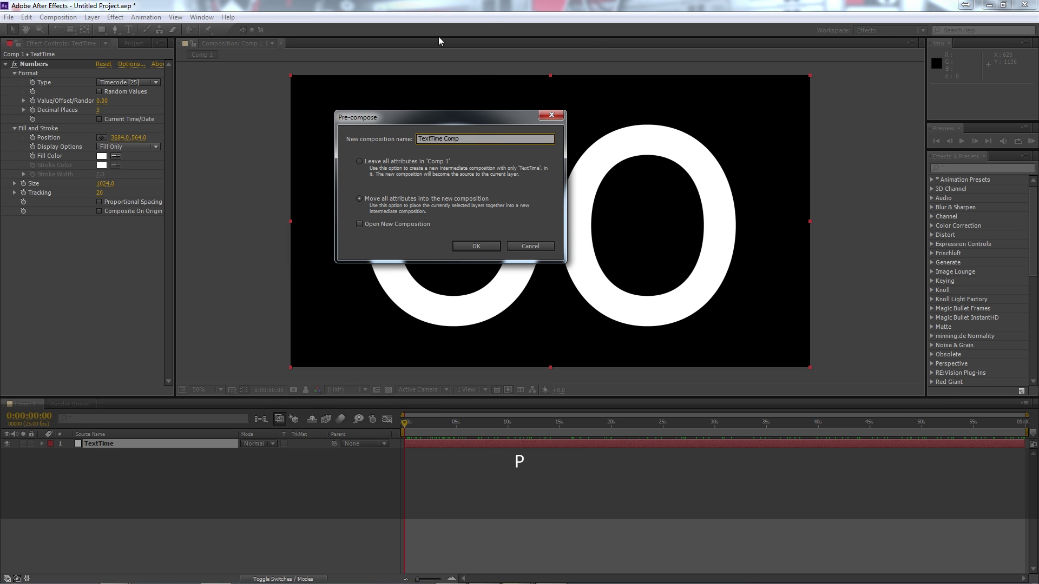
click(460, 246)
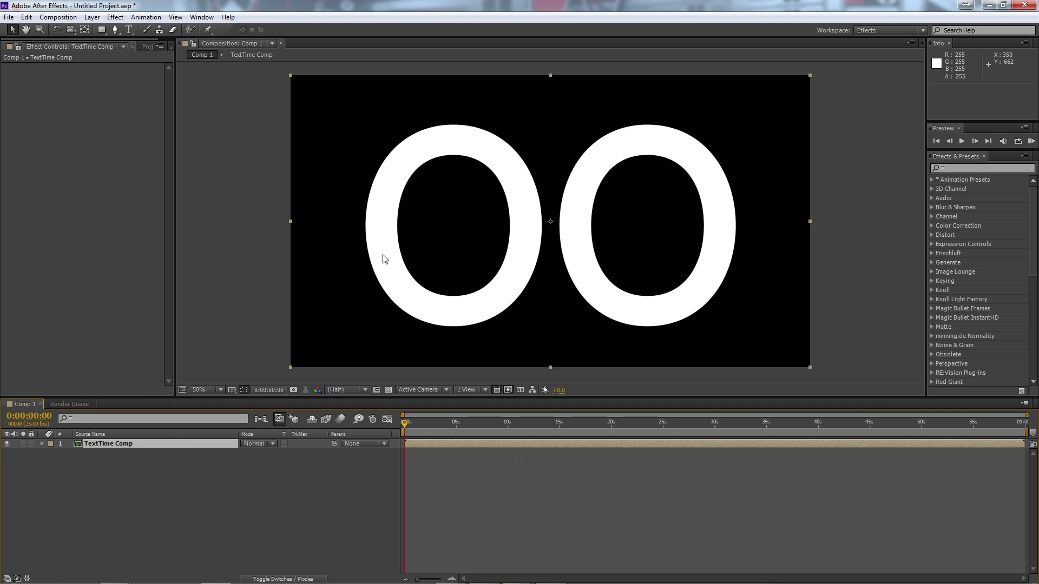
mouse_move(390, 259)
mouse_down()
mouse_move(505, 193)
mouse_move(415, 252)
mouse_move(391, 250)
mouse_up()
key(ctrl+z)
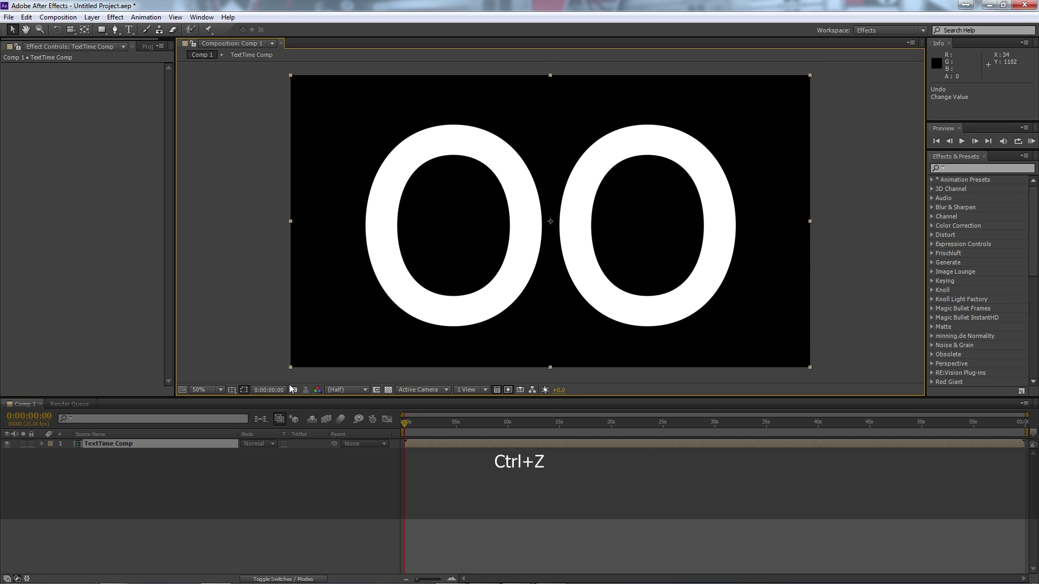
Step: Time-reverse the TextTime Comp layer and scrub to confirm it counts down from 59
right_click(116, 440)
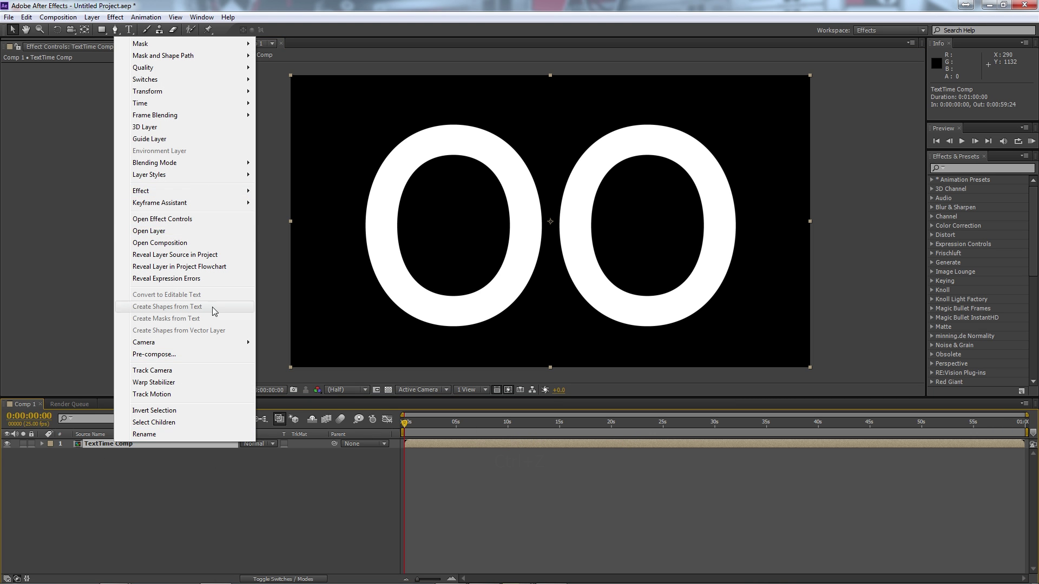
mouse_move(193, 103)
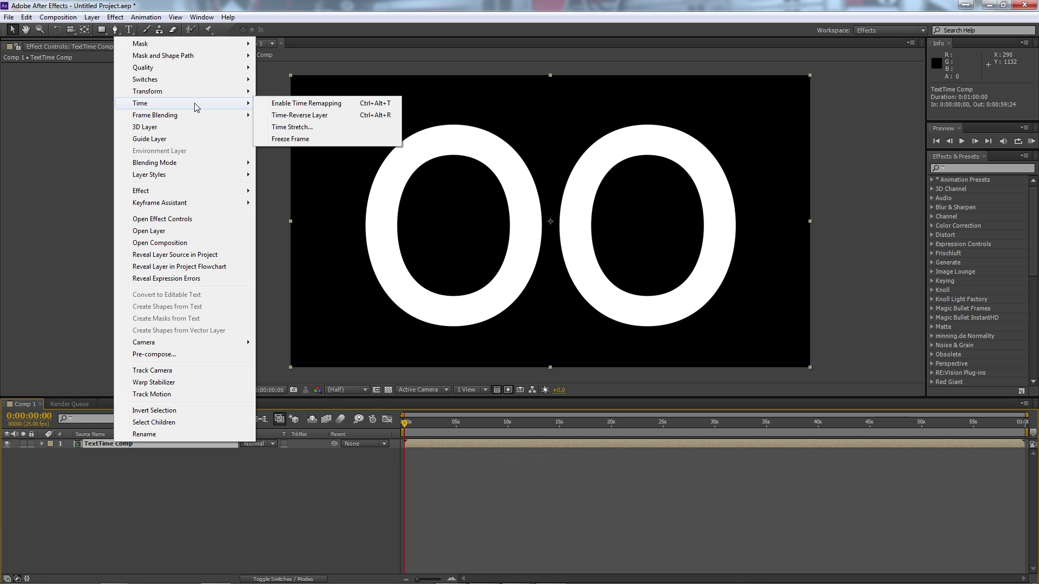
click(344, 118)
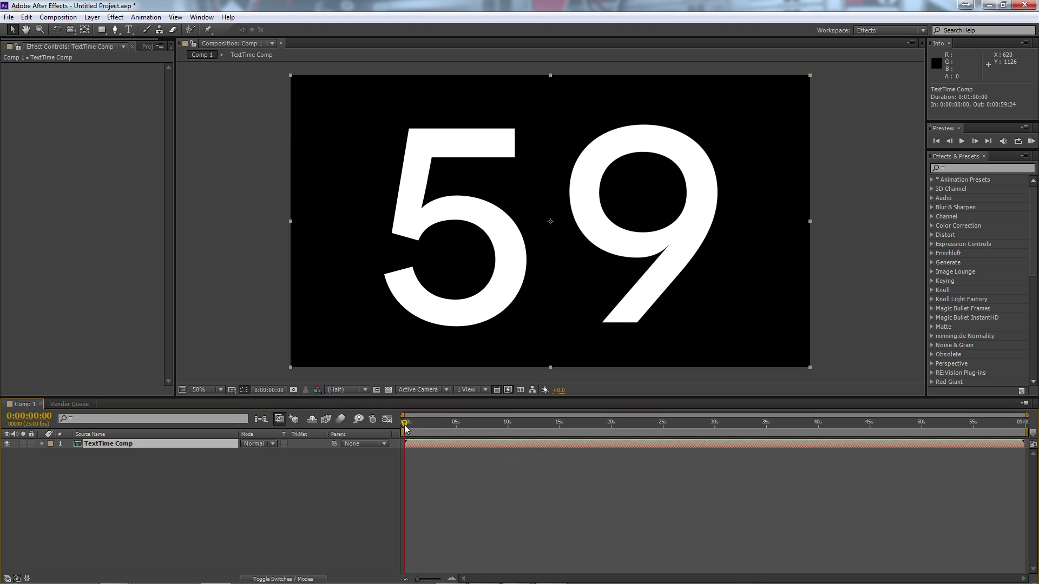
drag(409, 431, 1024, 425)
drag(909, 425, 212, 473)
Step: Add a deep royal blue (0A3769) solid and place it beneath the countdown layer
click(92, 18)
mouse_move(102, 24)
click(304, 42)
click(460, 276)
drag(584, 222, 584, 223)
click(552, 261)
drag(552, 261, 558, 248)
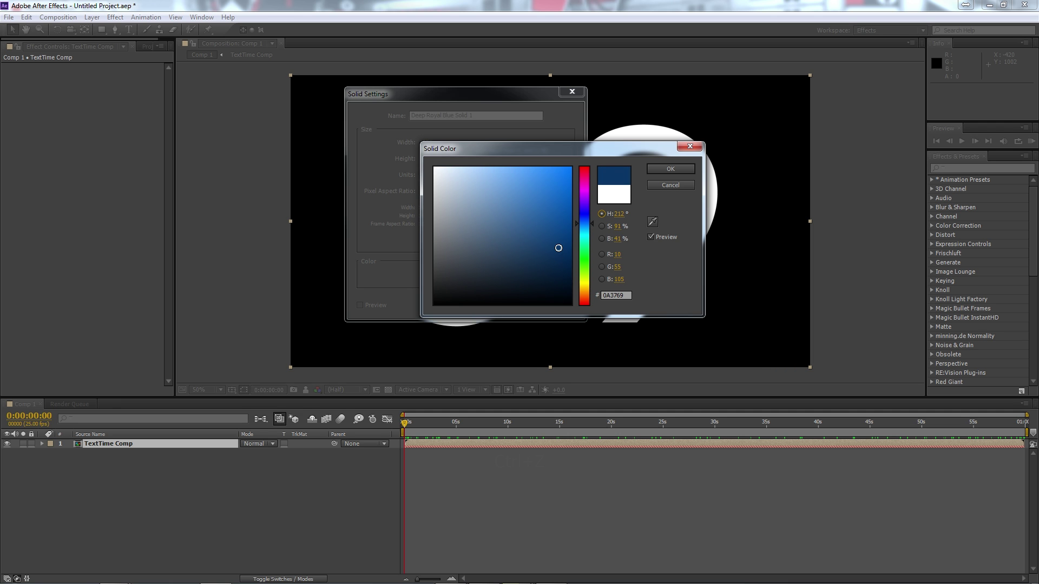
click(670, 170)
click(512, 305)
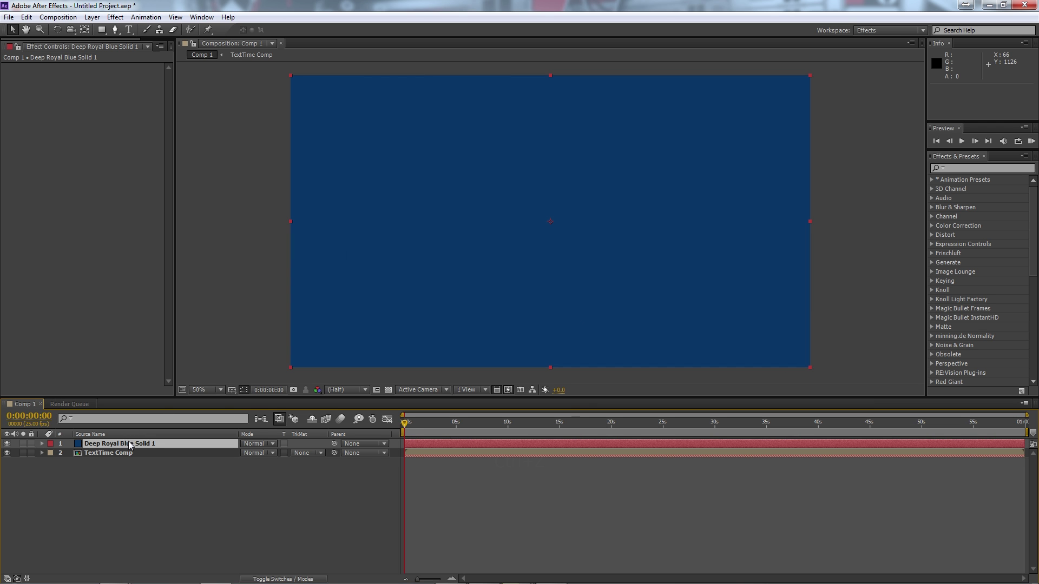
drag(129, 444, 127, 456)
Step: Give TextTime Comp a Drop Shadow with distance 25 and softness 67, previewing the result
click(109, 444)
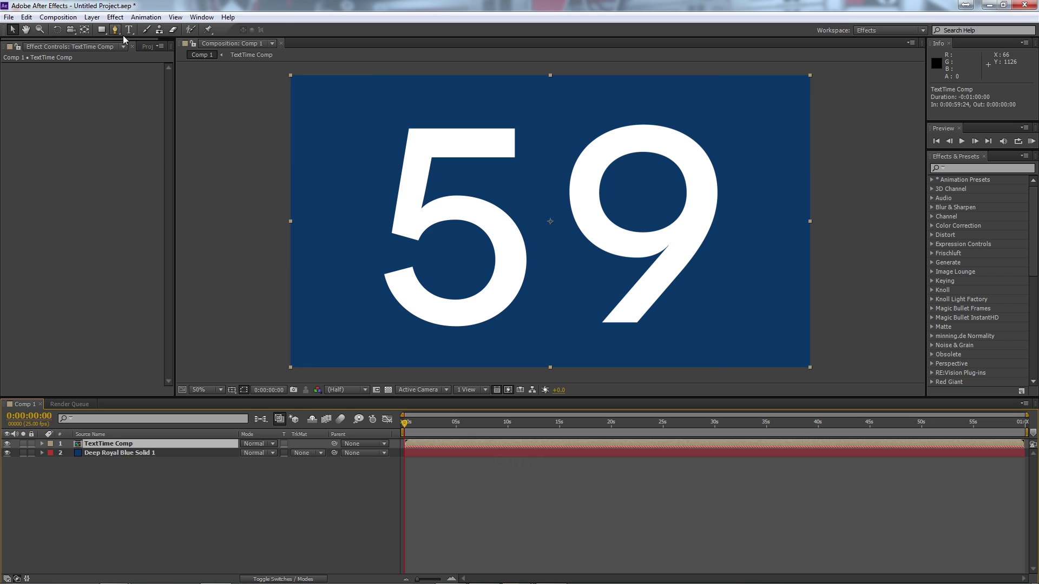
click(115, 17)
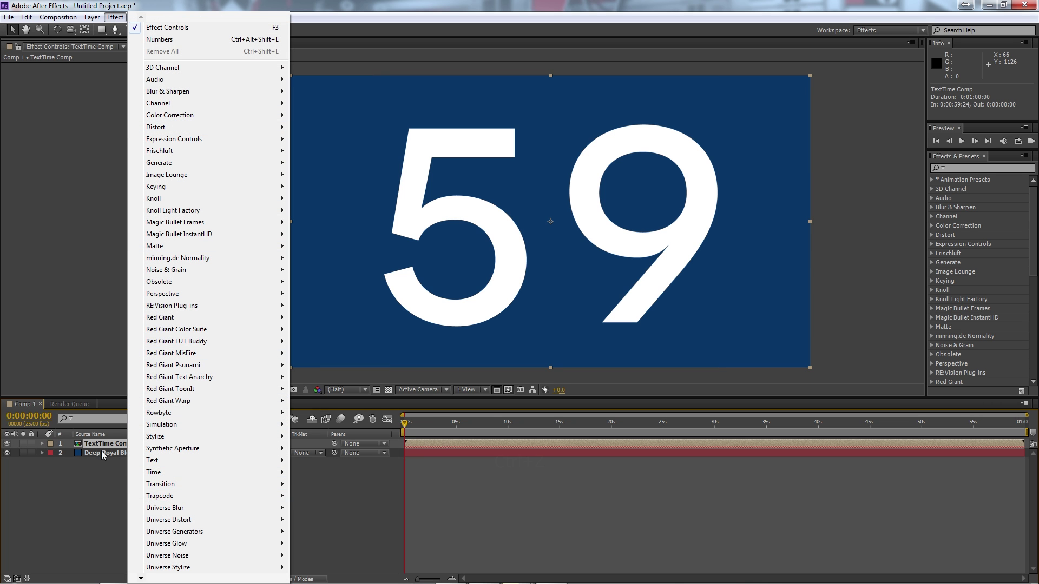
mouse_move(206, 295)
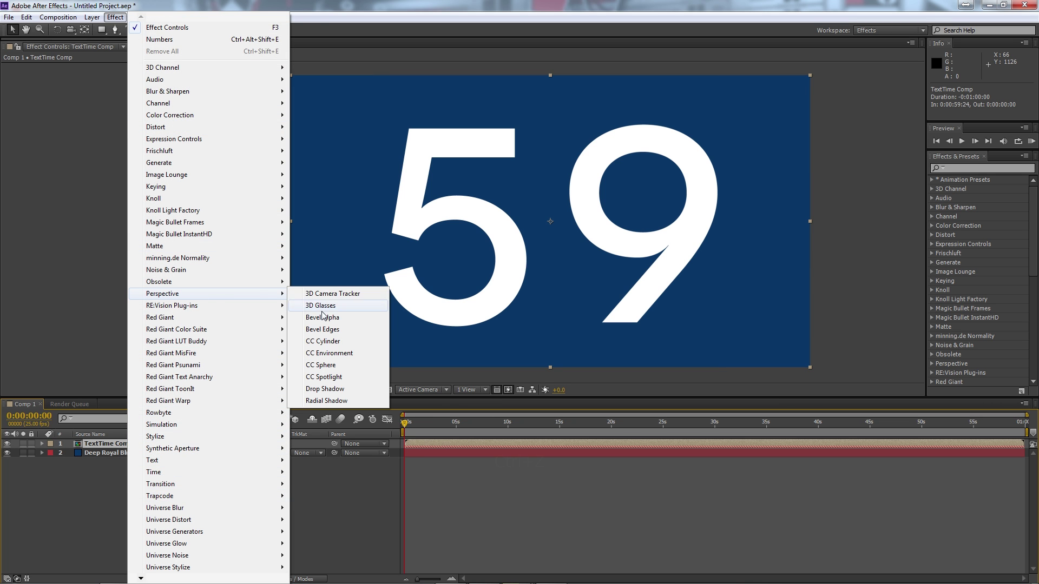
click(326, 389)
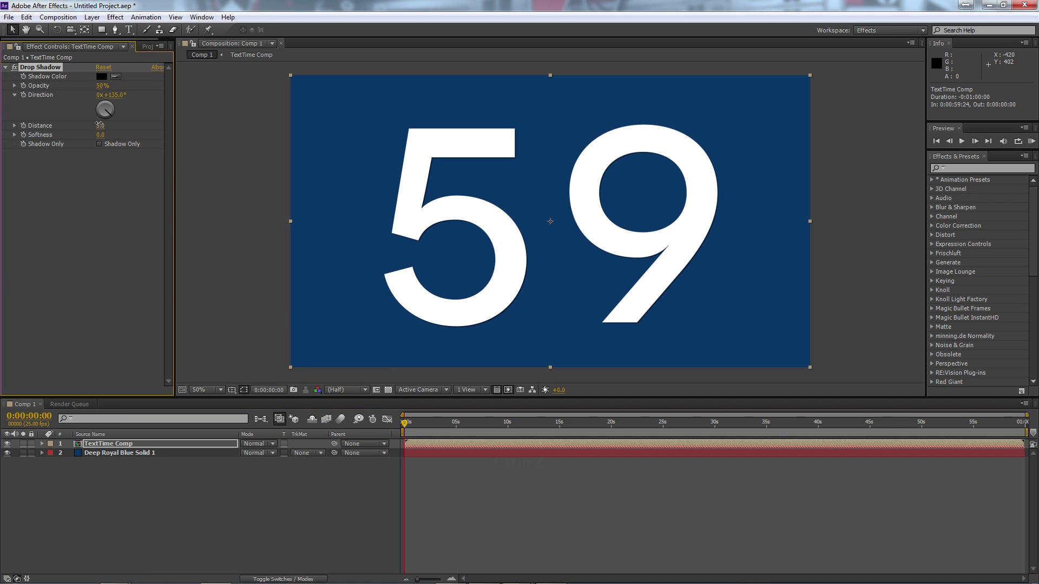
mouse_move(99, 125)
mouse_down()
mouse_move(115, 126)
mouse_move(95, 125)
mouse_up()
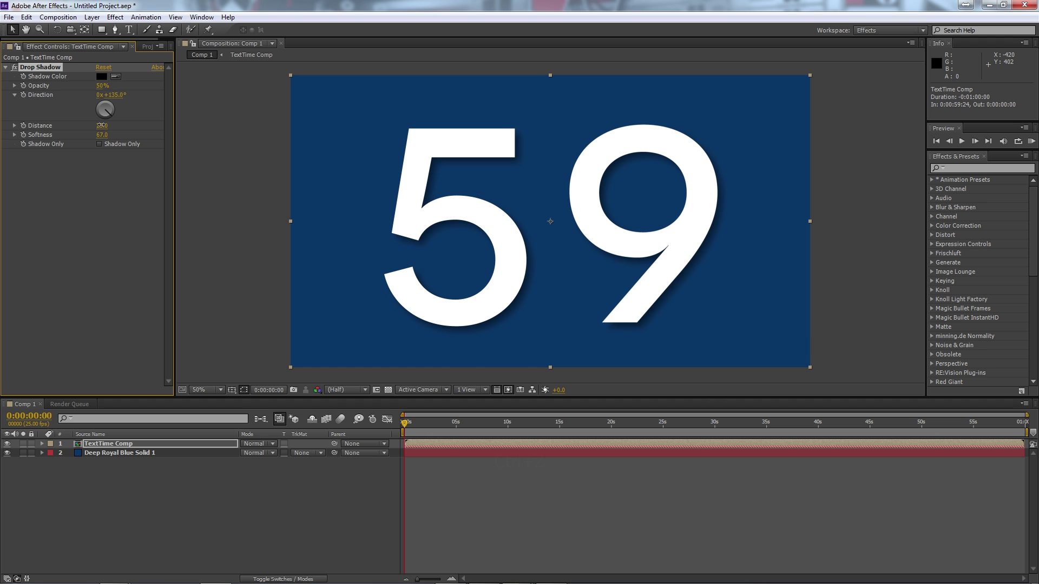
drag(405, 423, 539, 422)
key(Home)
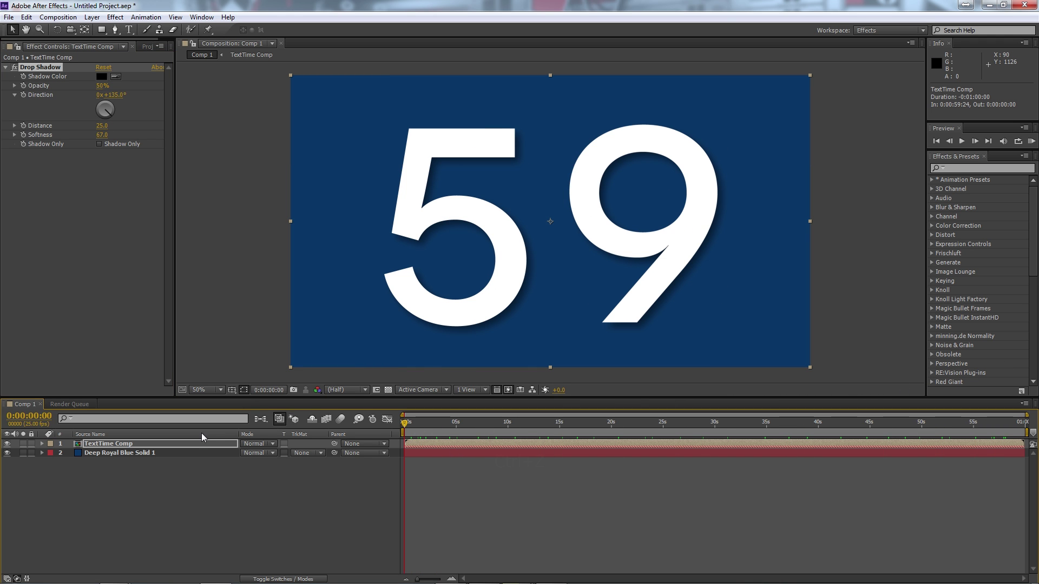
click(222, 444)
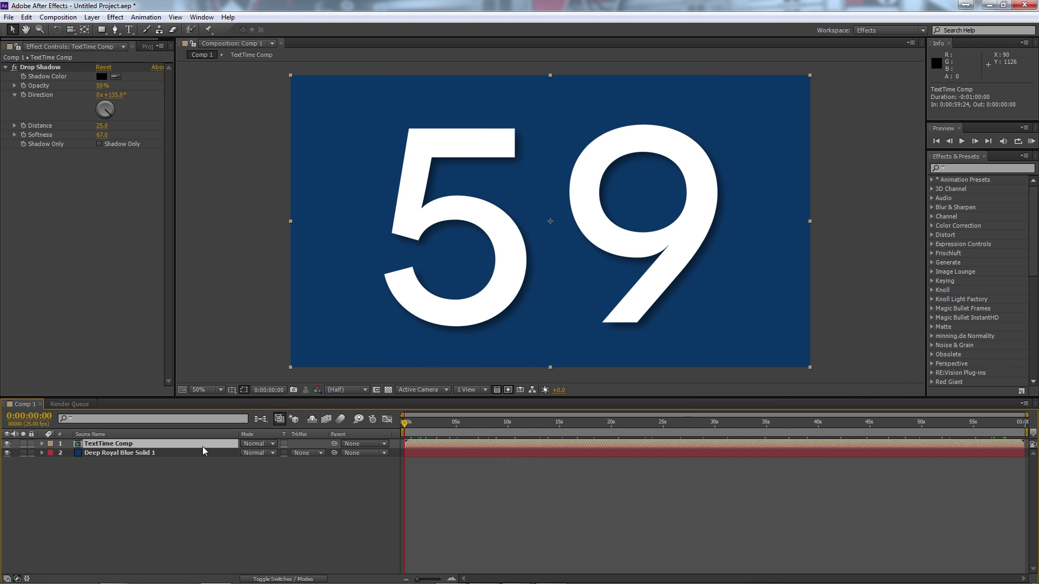
Step: Scale the countdown digits layer down to 60%
key(s)
drag(280, 460, 258, 460)
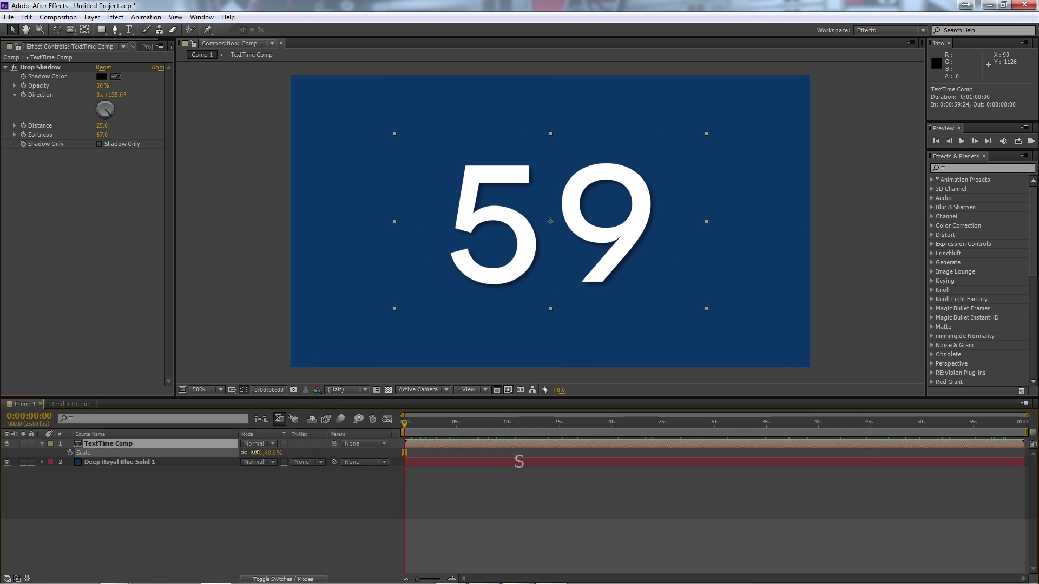
click(331, 480)
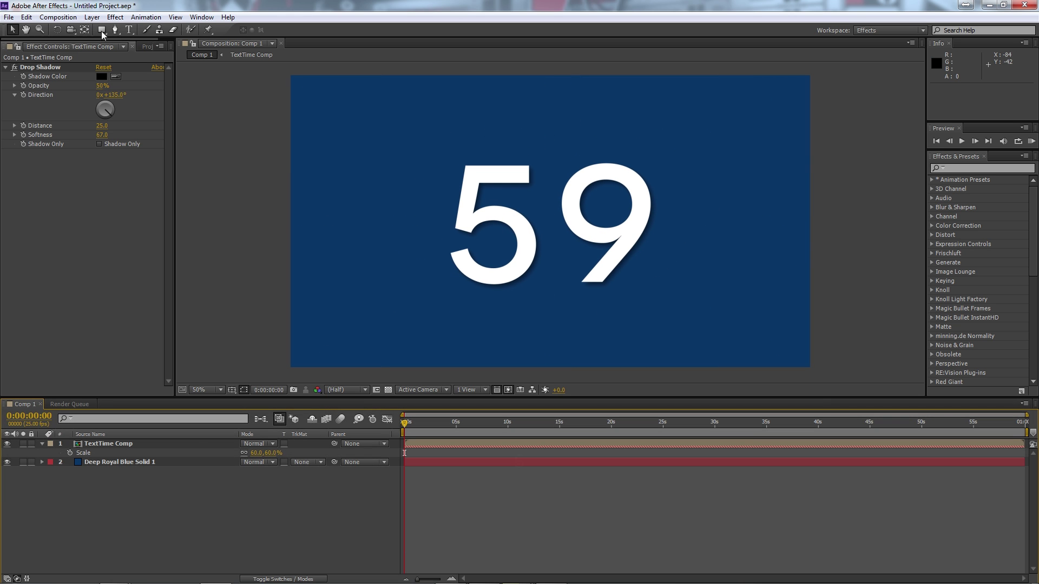
click(194, 447)
click(231, 488)
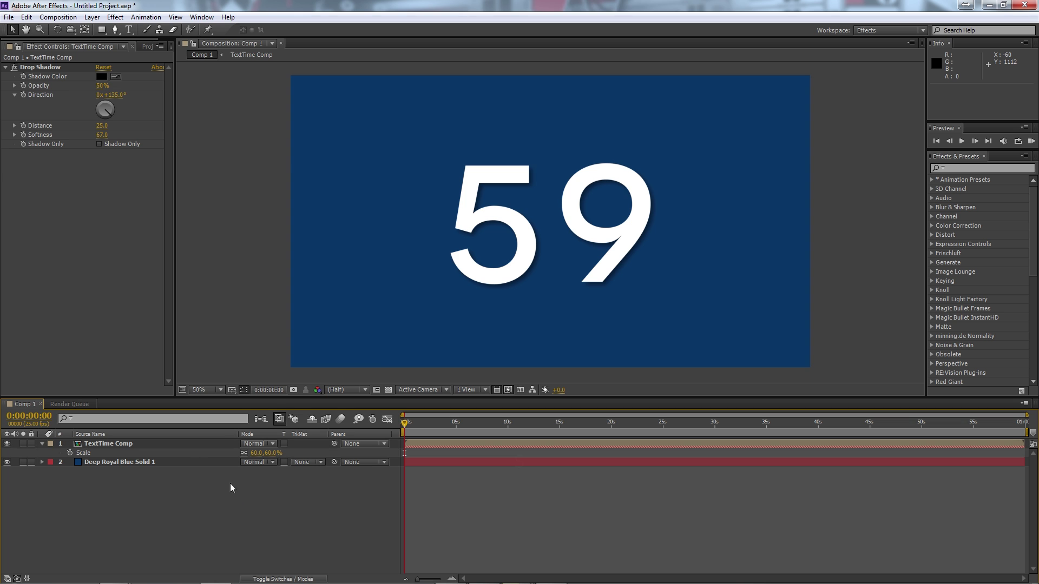
Step: Add a white solid and mask it into a large circle centred on the composition
click(92, 17)
mouse_move(103, 26)
click(336, 43)
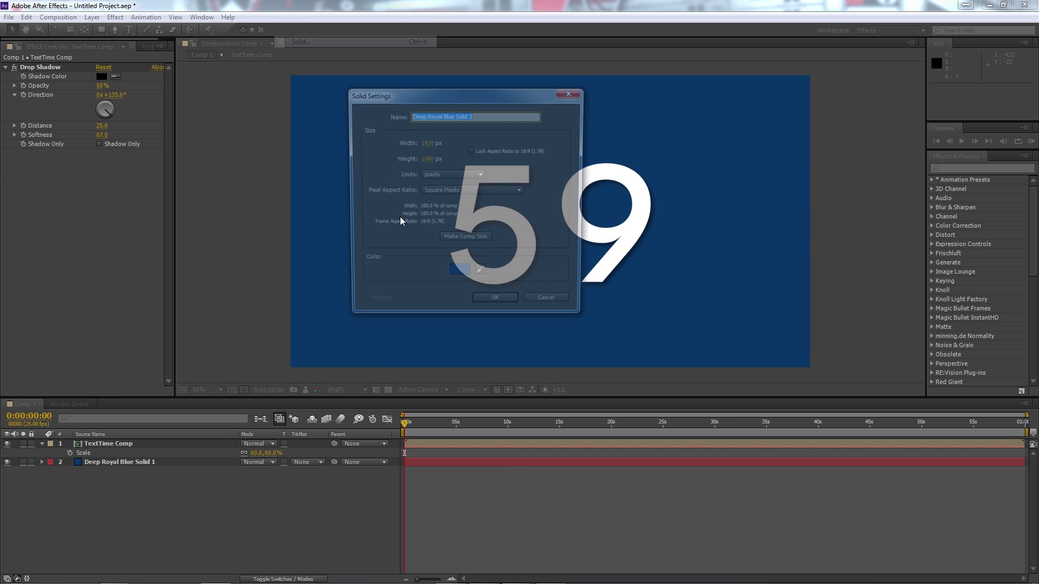
click(449, 276)
click(426, 169)
click(671, 164)
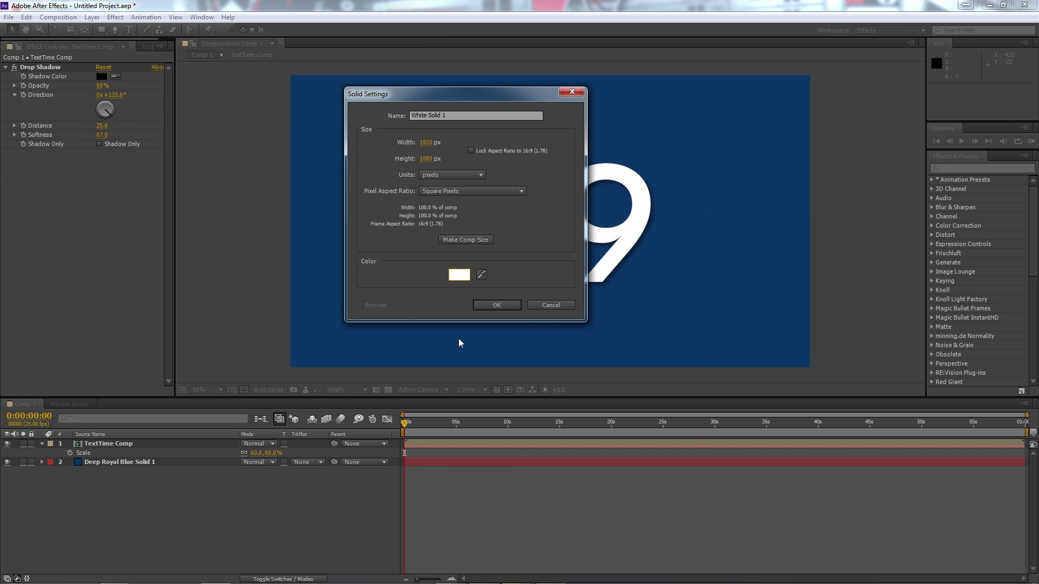
click(490, 306)
click(100, 31)
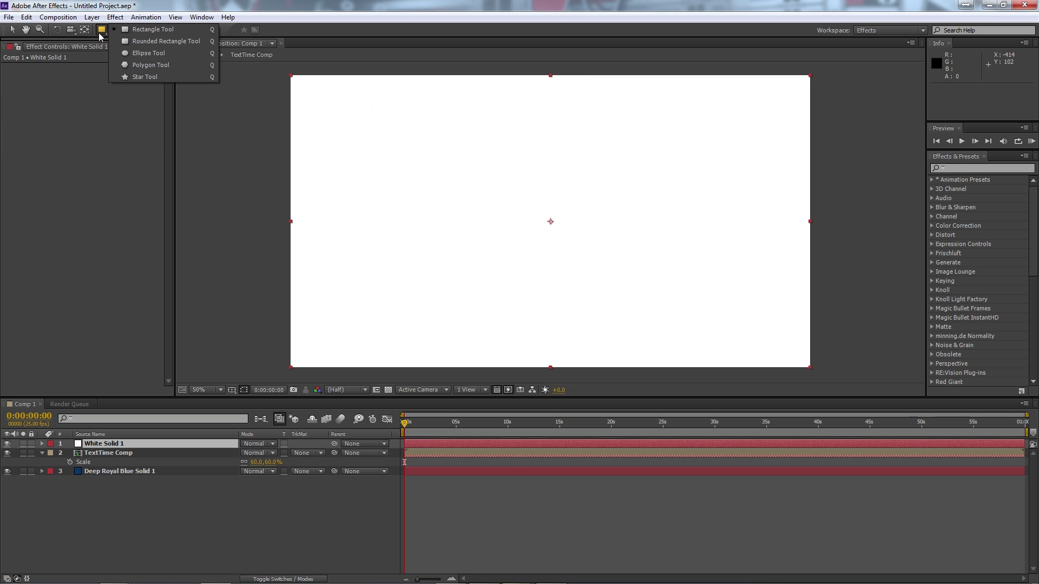
click(138, 53)
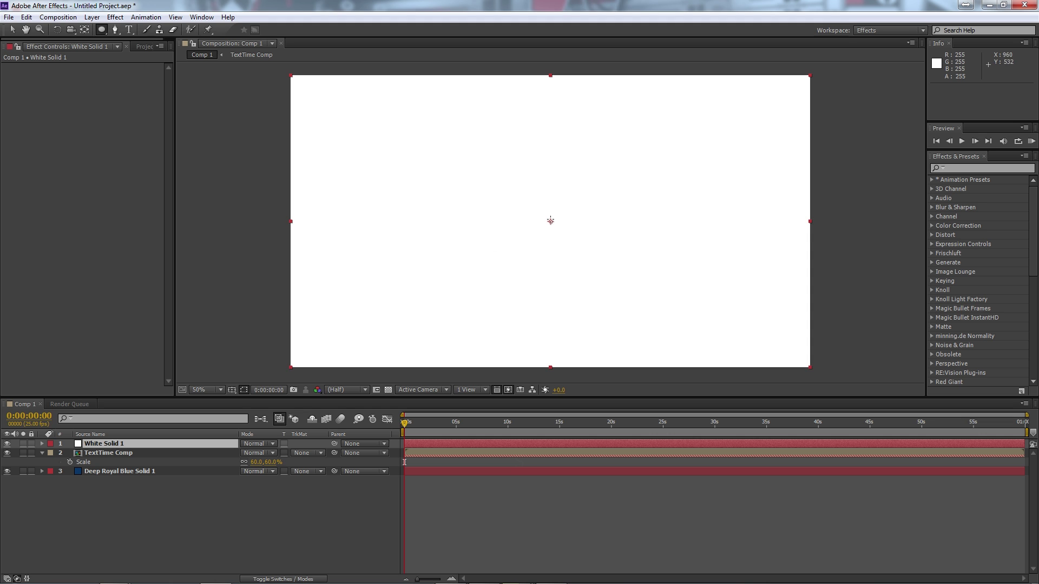
drag(551, 221, 689, 101)
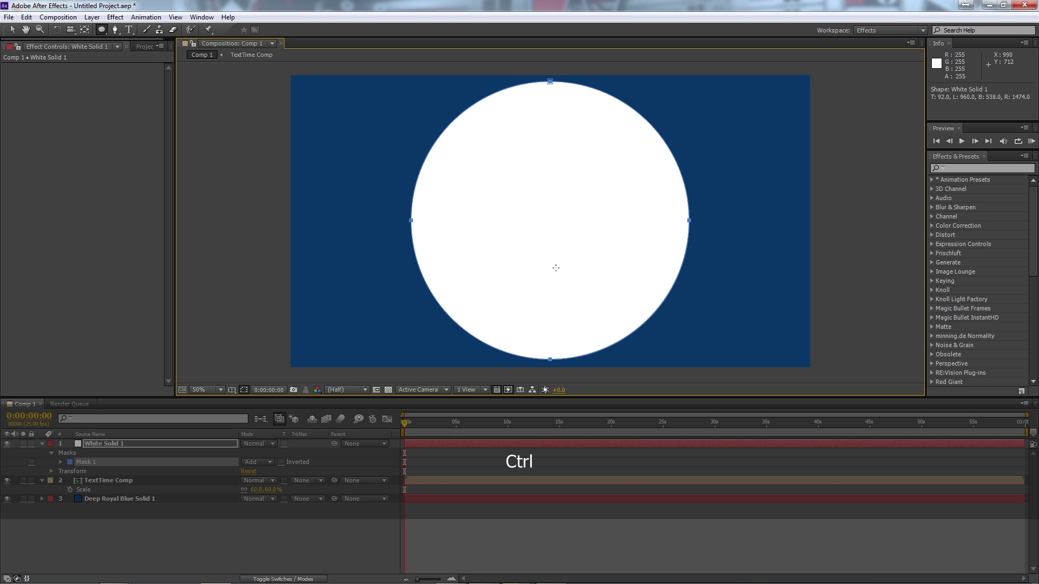
Step: Apply a Stroke to White Solid 1, painted On Transparent with brush size 3.2
click(162, 443)
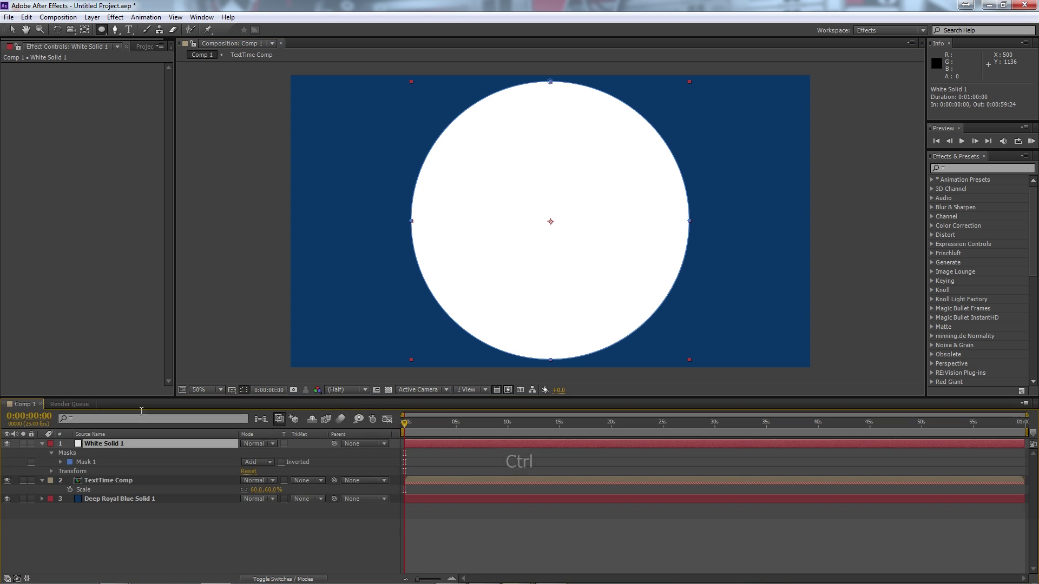
click(115, 17)
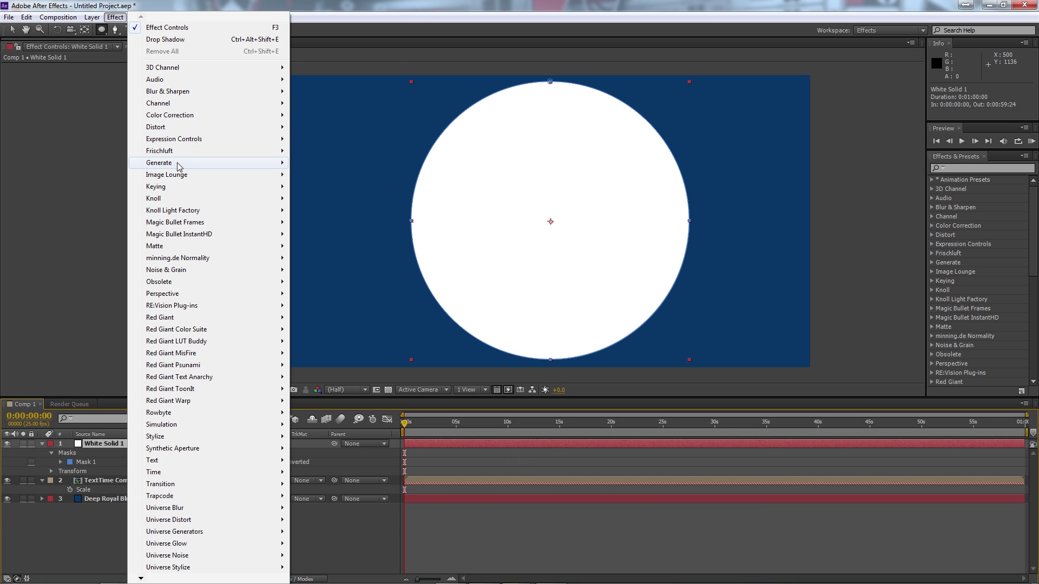
mouse_move(180, 168)
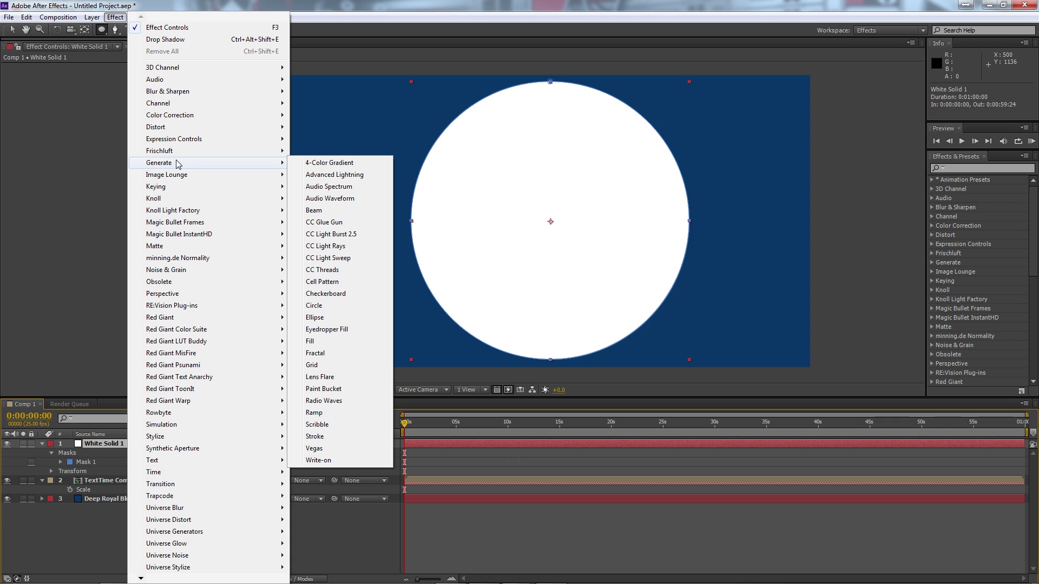
click(316, 436)
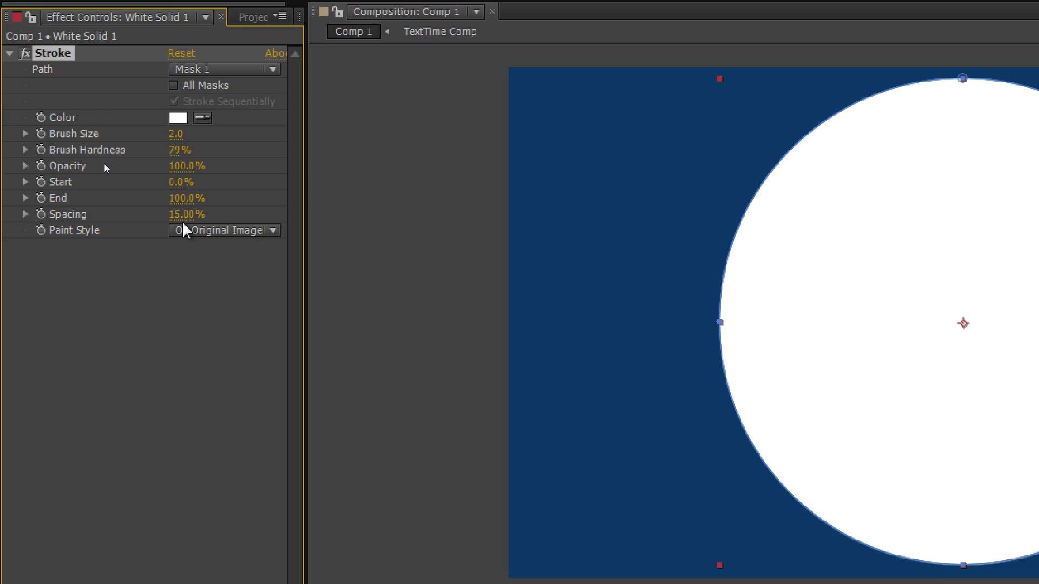
click(191, 232)
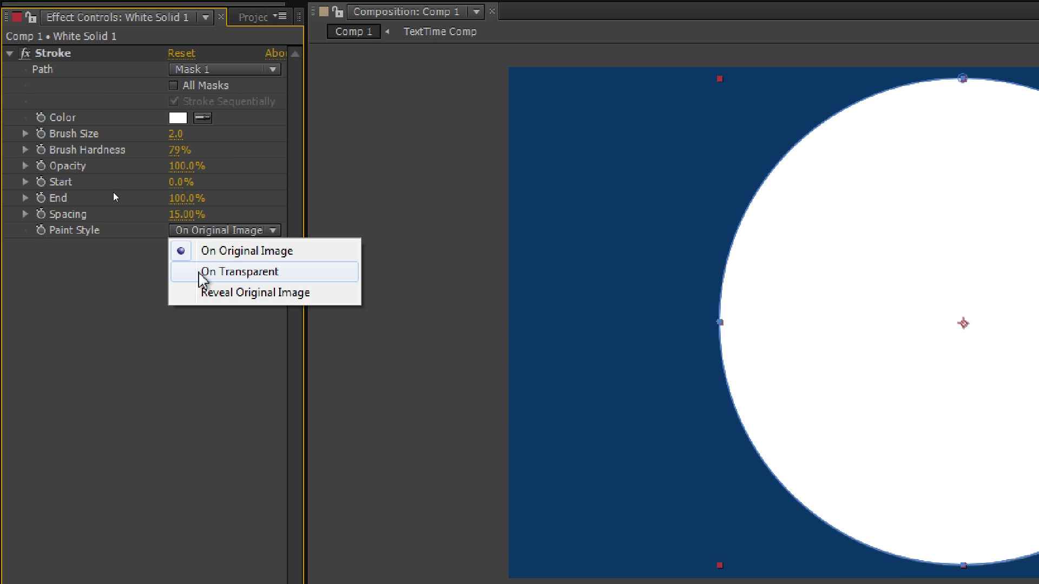
click(204, 272)
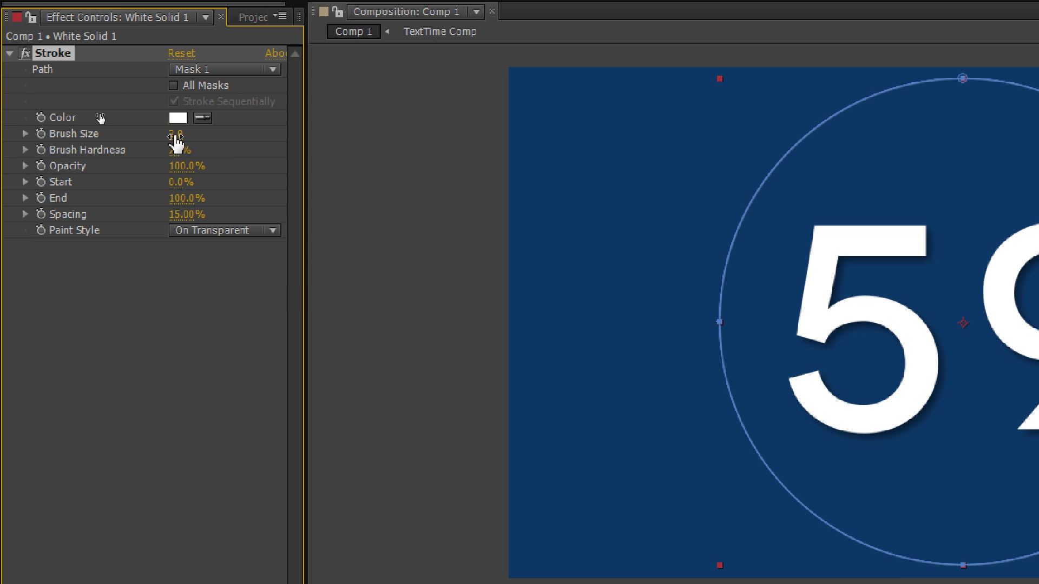
drag(177, 134, 189, 136)
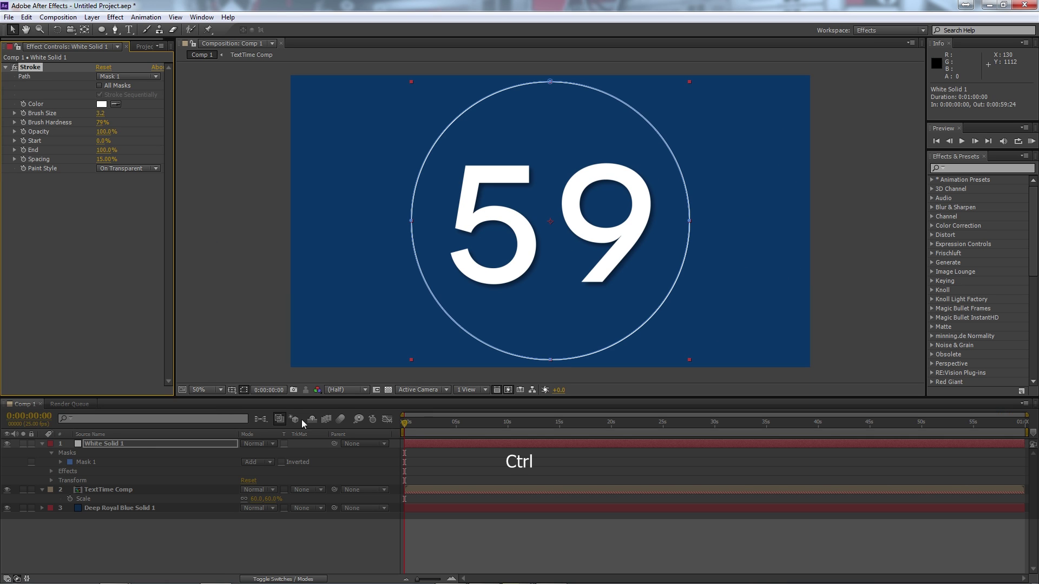
click(278, 537)
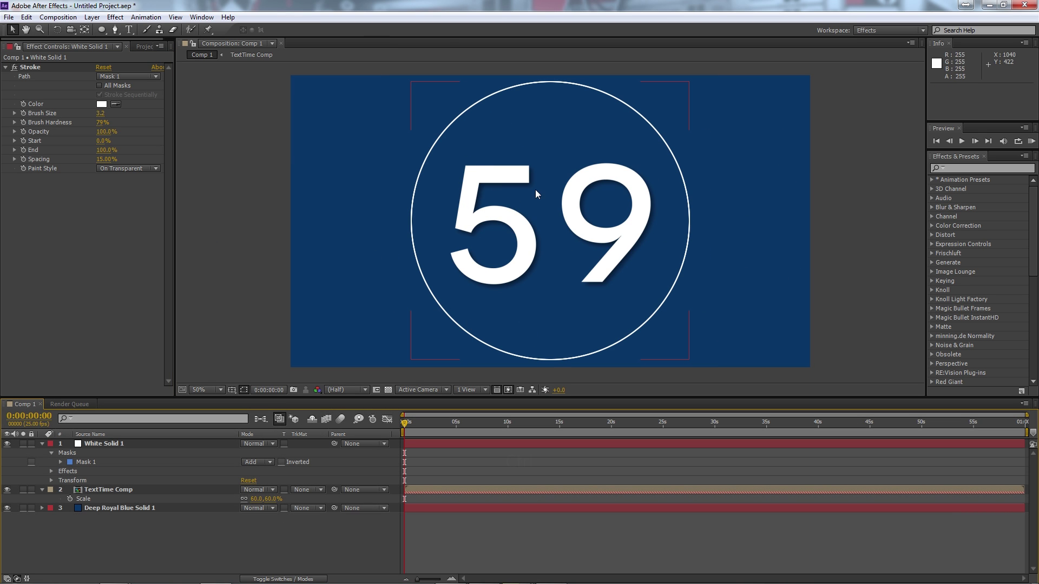
click(114, 444)
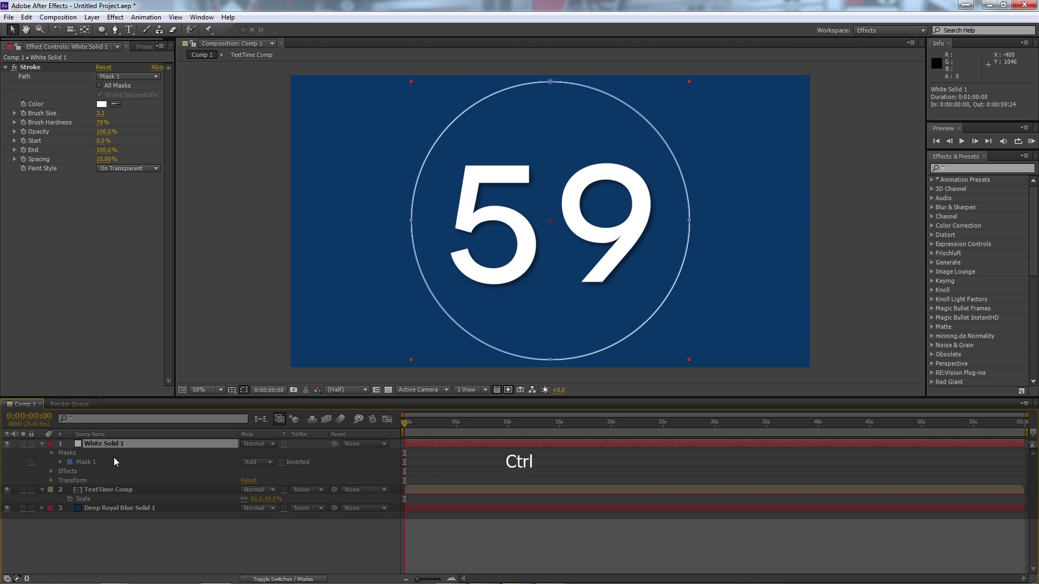
Step: Duplicate the white circle layer and delete the Stroke effect from the copy
key(ctrl+d)
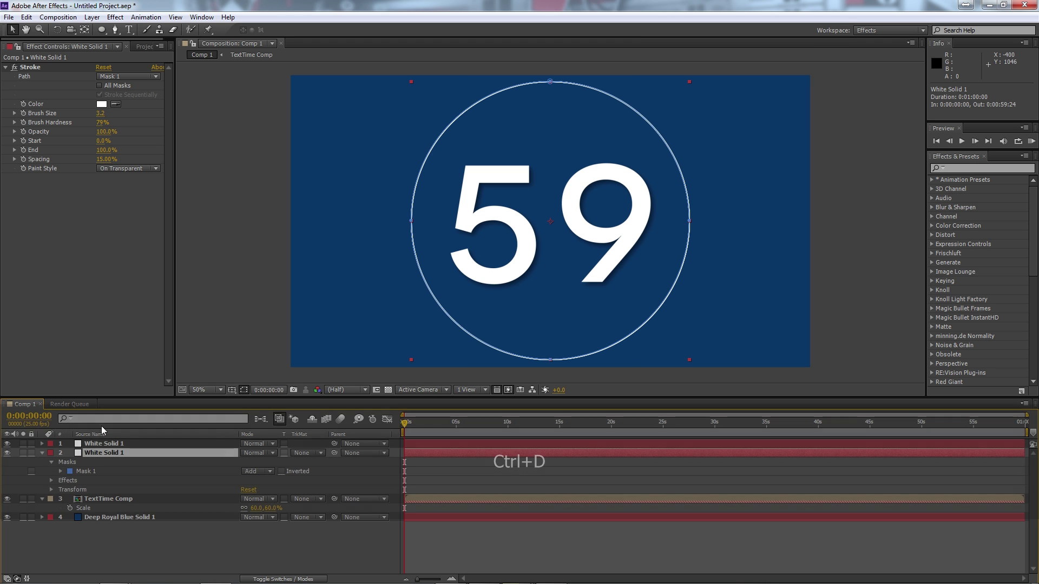
click(29, 71)
key(Delete)
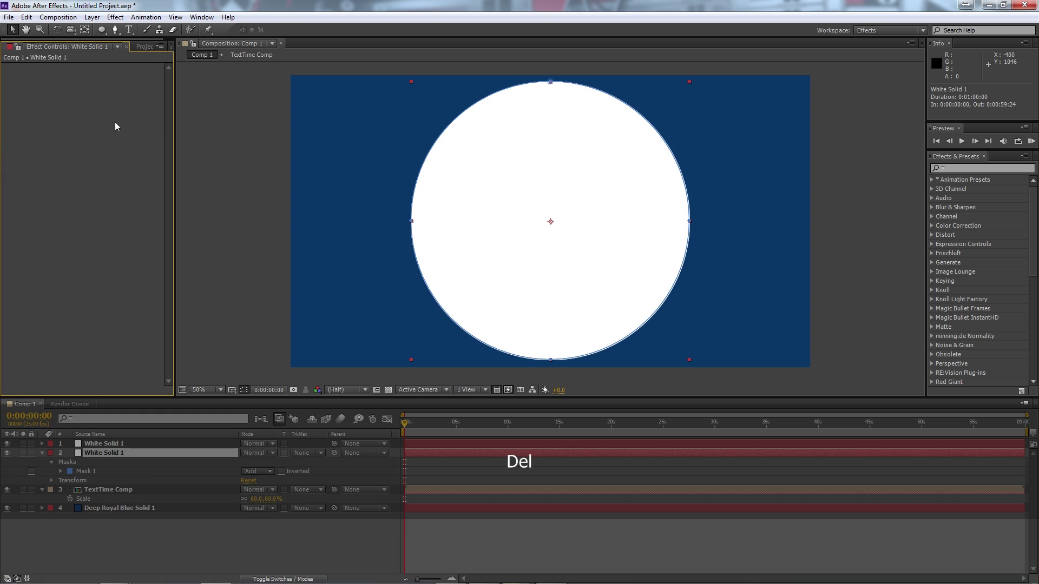
Step: Apply a Counterclockwise Radial Wipe to the copied circle and raise its transition completion
click(123, 19)
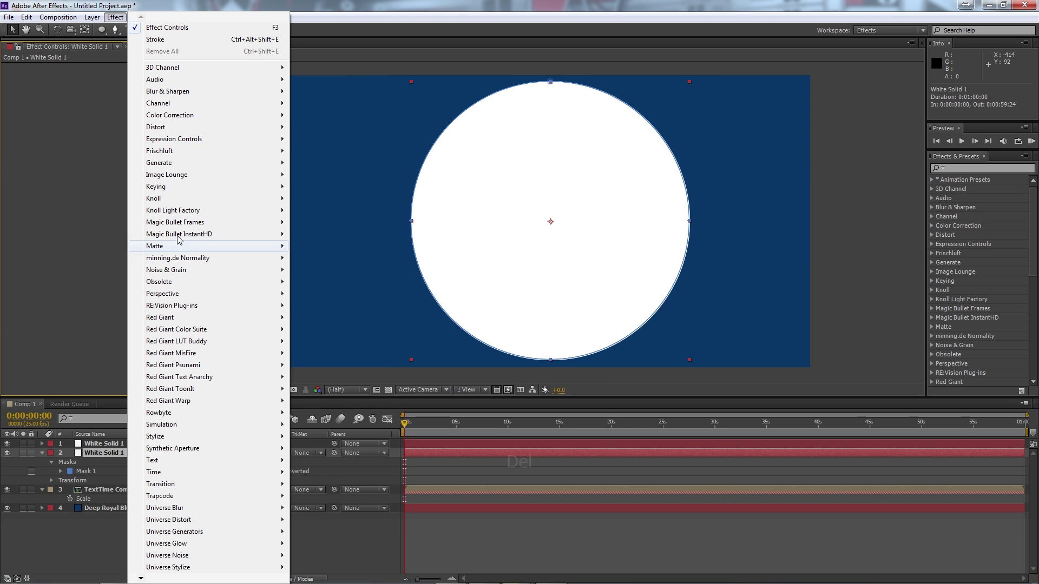
mouse_move(207, 487)
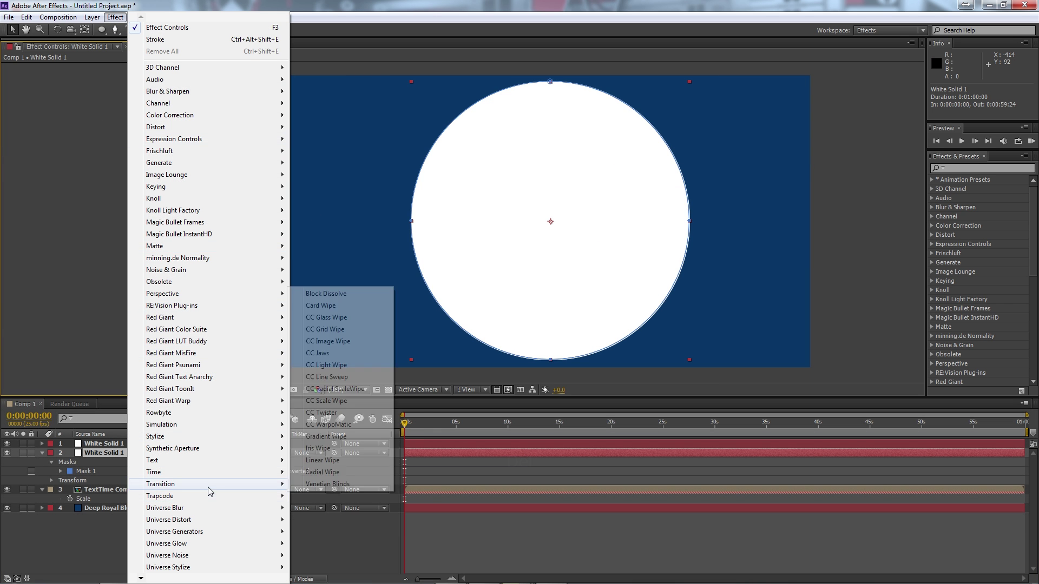
click(322, 472)
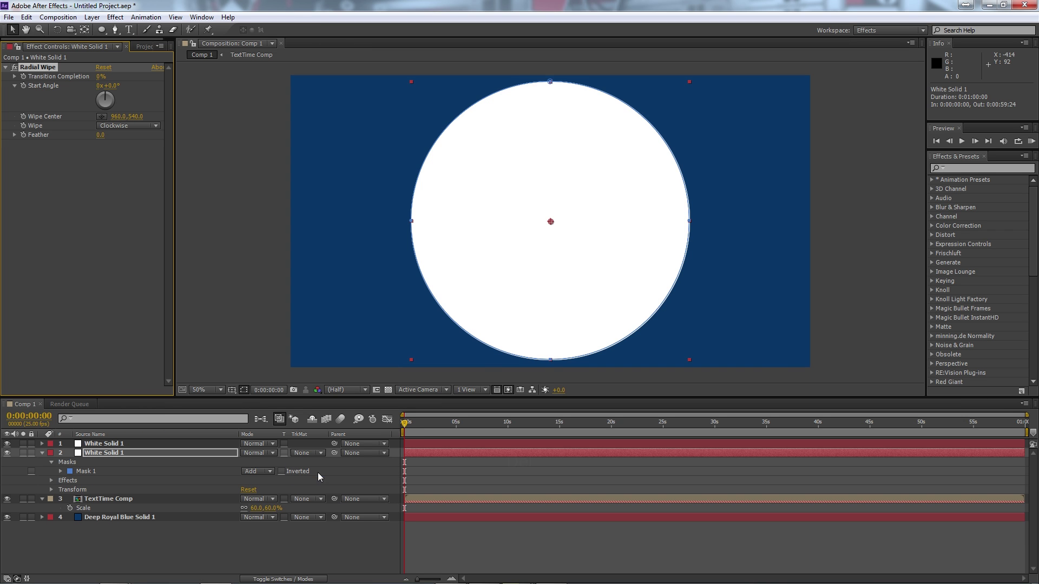
click(112, 125)
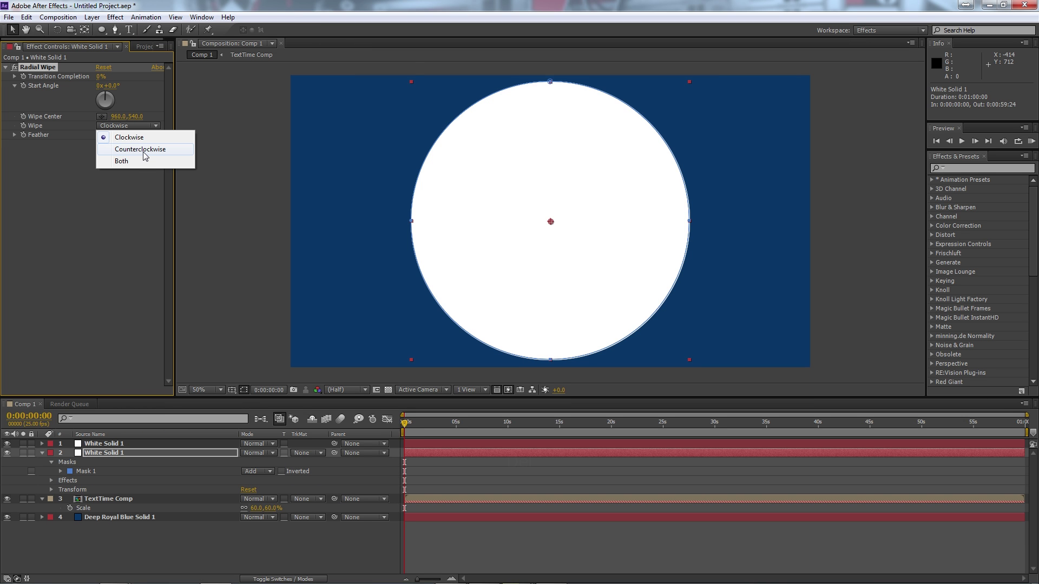
click(76, 130)
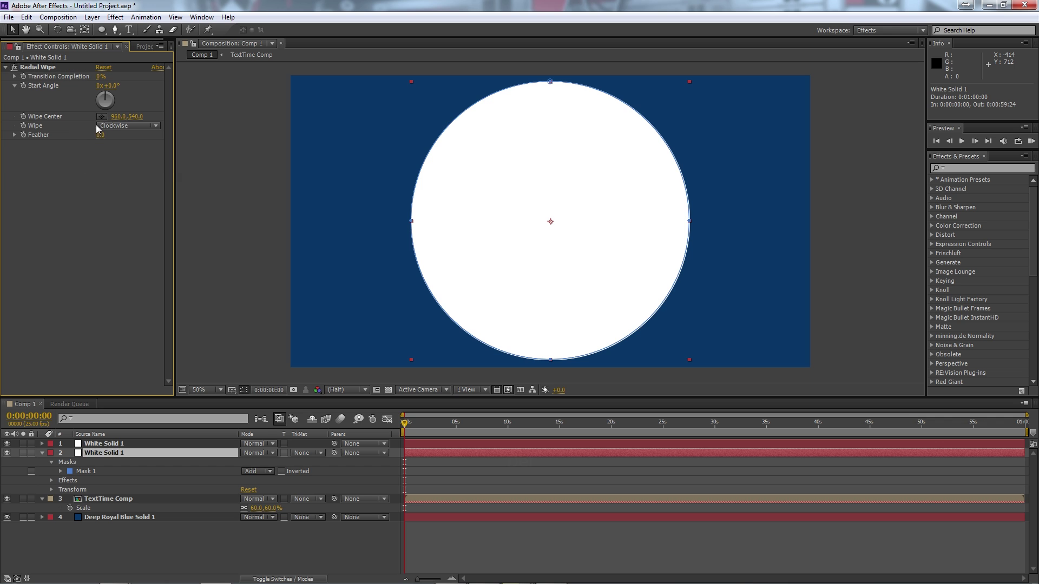
click(105, 125)
click(120, 148)
drag(100, 75, 208, 77)
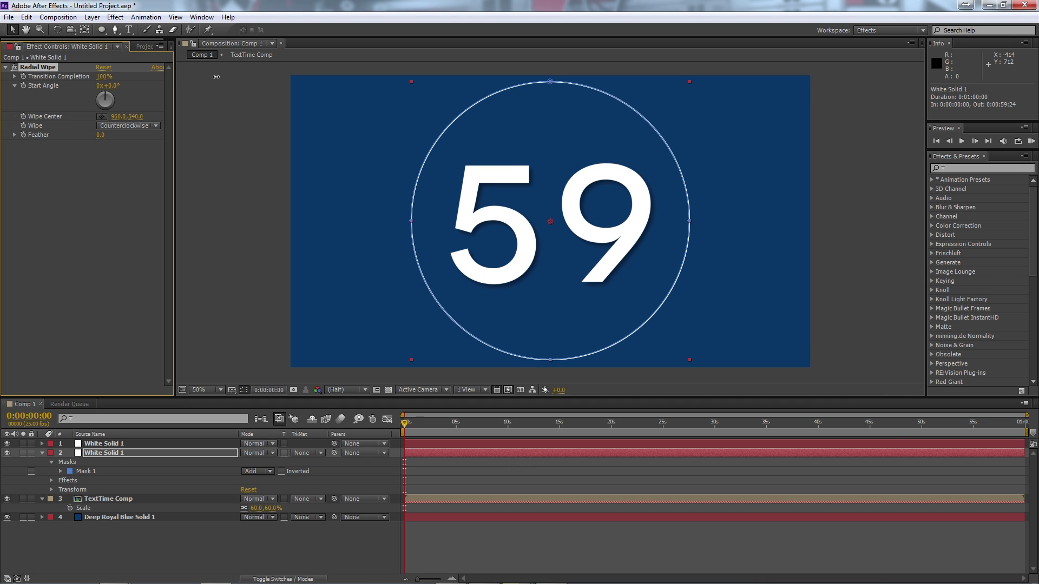
Step: Keyframe Radial Wipe completion from 100% at 0s to 0% at 0:00:59:24, then preview
key(ctrl)
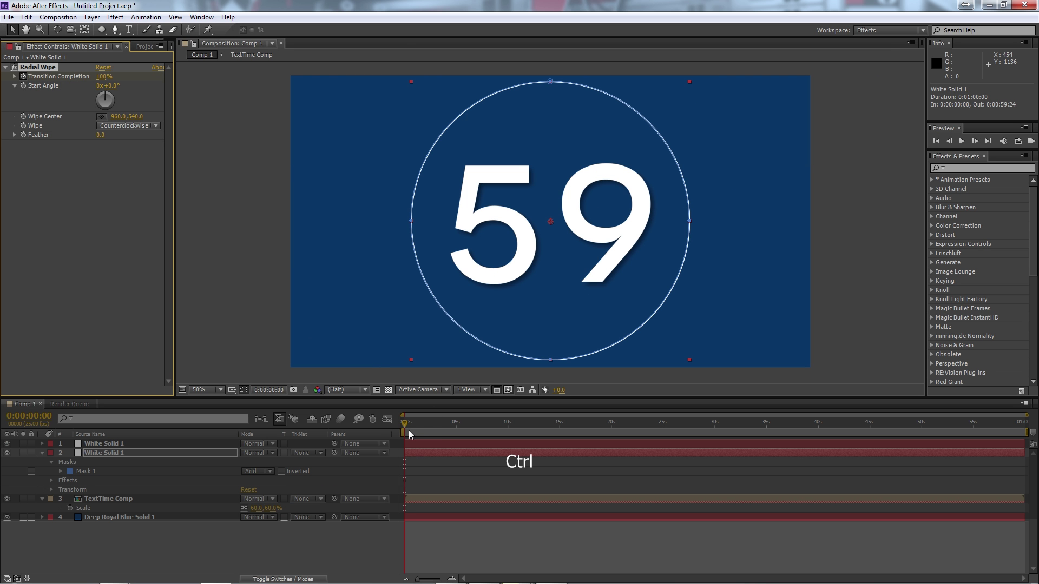
drag(408, 434, 1024, 430)
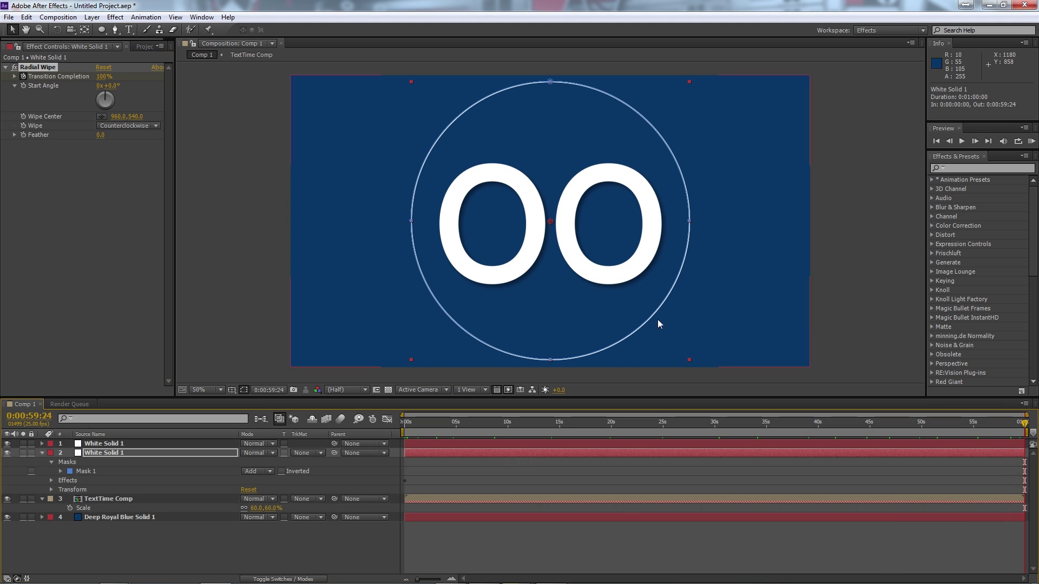
drag(98, 75, 41, 96)
mouse_move(416, 427)
mouse_down()
mouse_move(1035, 415)
mouse_move(403, 423)
mouse_up()
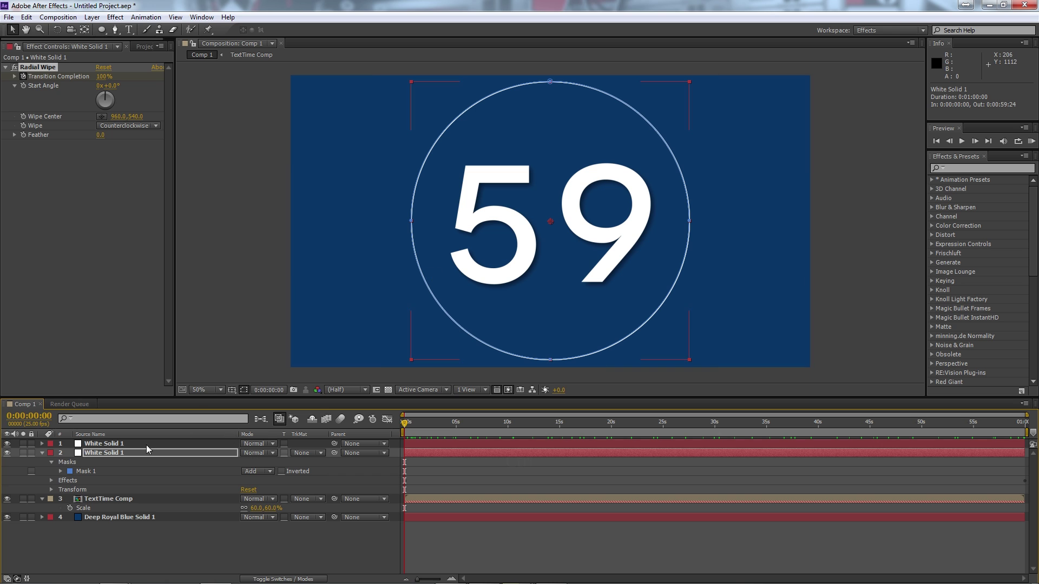
Step: Move both White Solid layers below TextTime Comp
click(115, 455)
shift+click(119, 447)
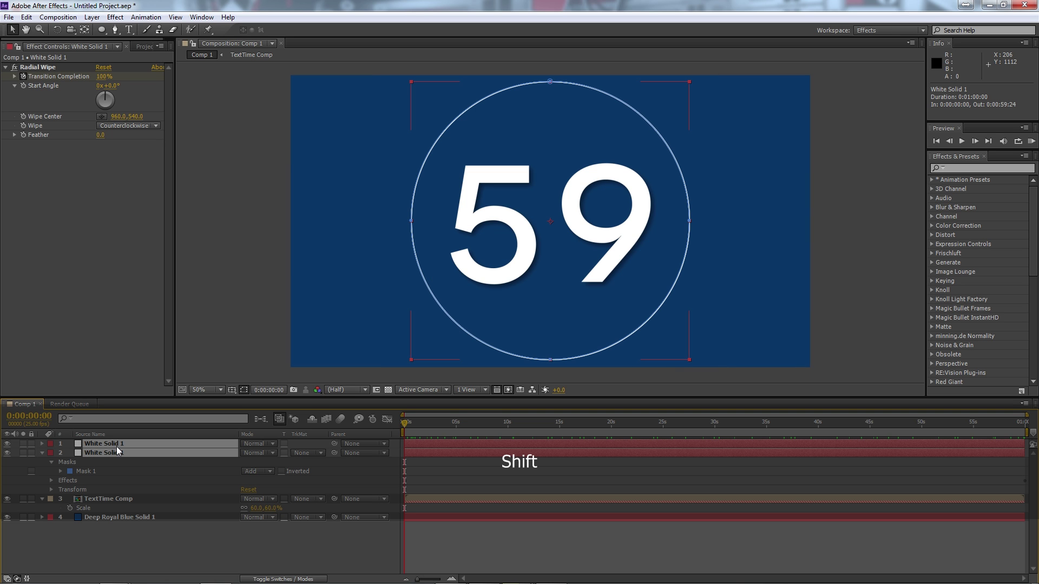
drag(125, 454, 130, 505)
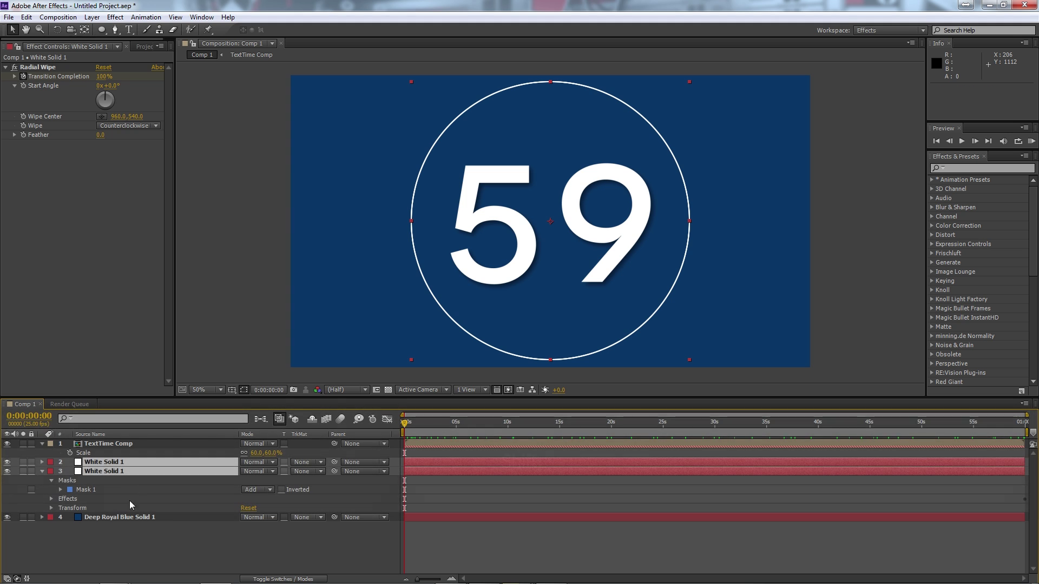
Step: Set the lower White Solid 1 layer (layer 3) to Overlay blending and preview the countdown
click(137, 541)
click(106, 474)
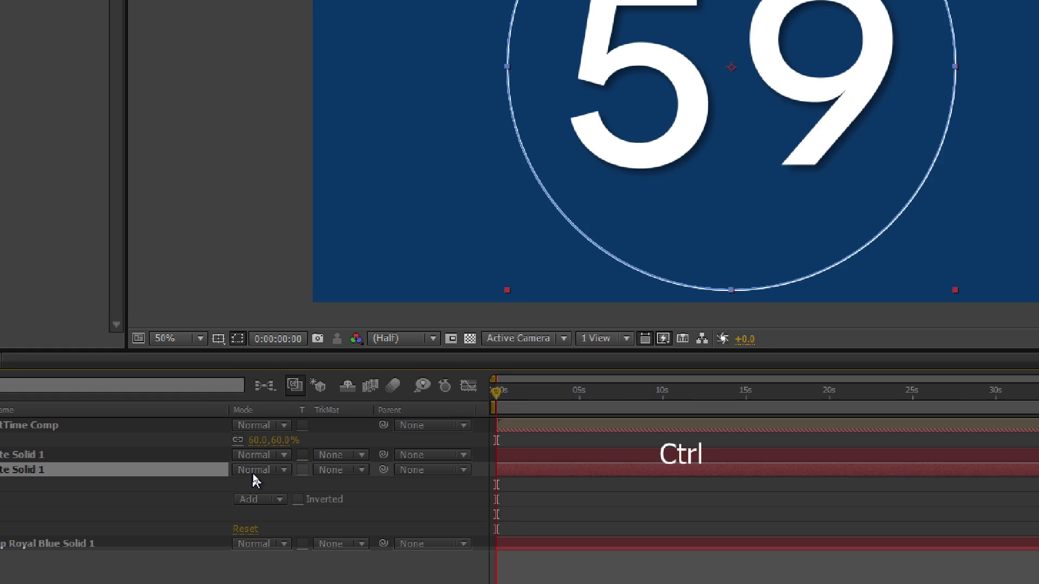
click(264, 472)
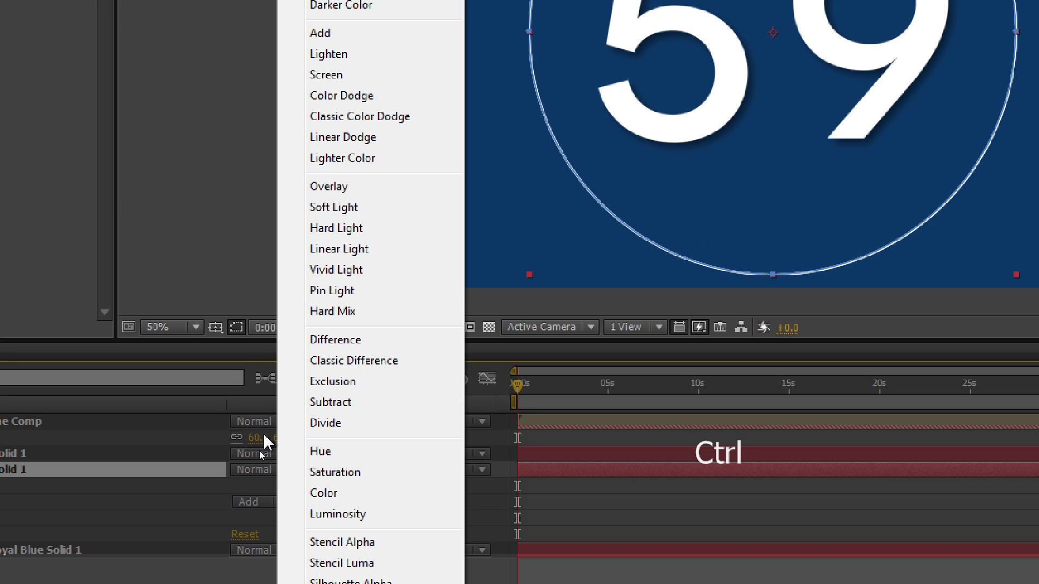
click(349, 186)
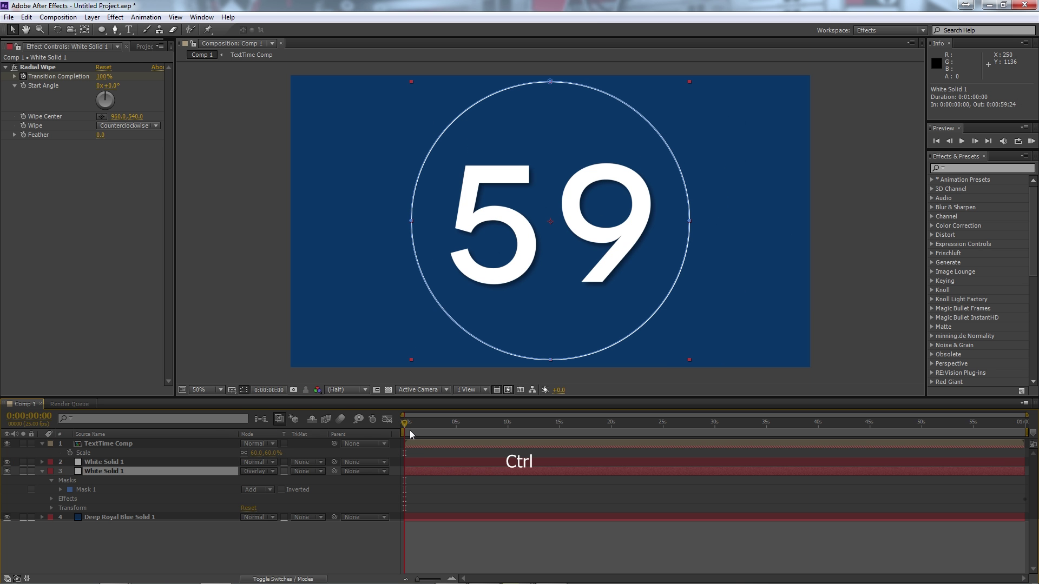
drag(413, 434, 285, 470)
key(F2)
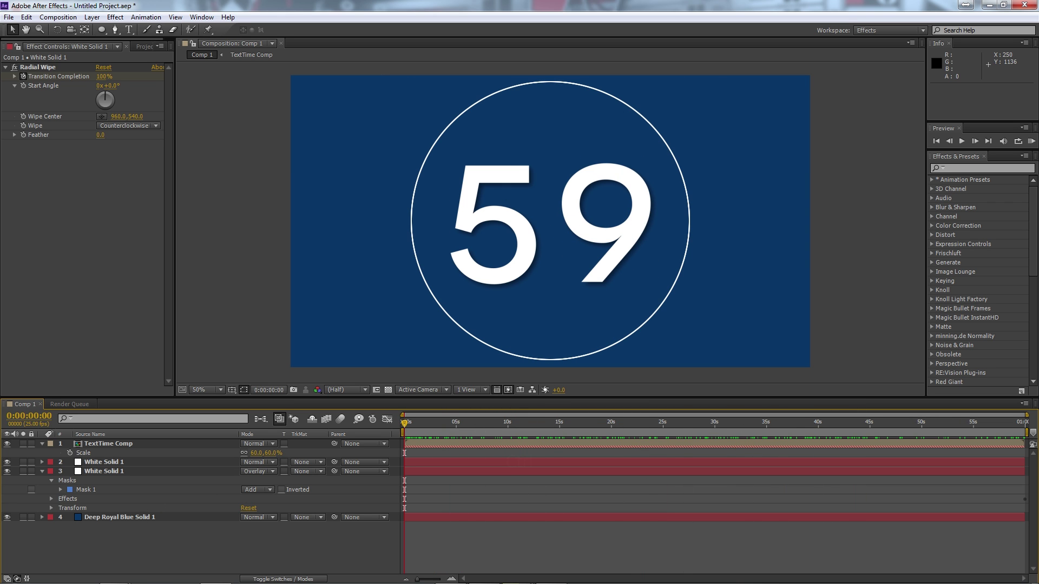
key(alt+Tab)
Step: Import the melbourne photo into the Project panel and add it to the composition
click(145, 48)
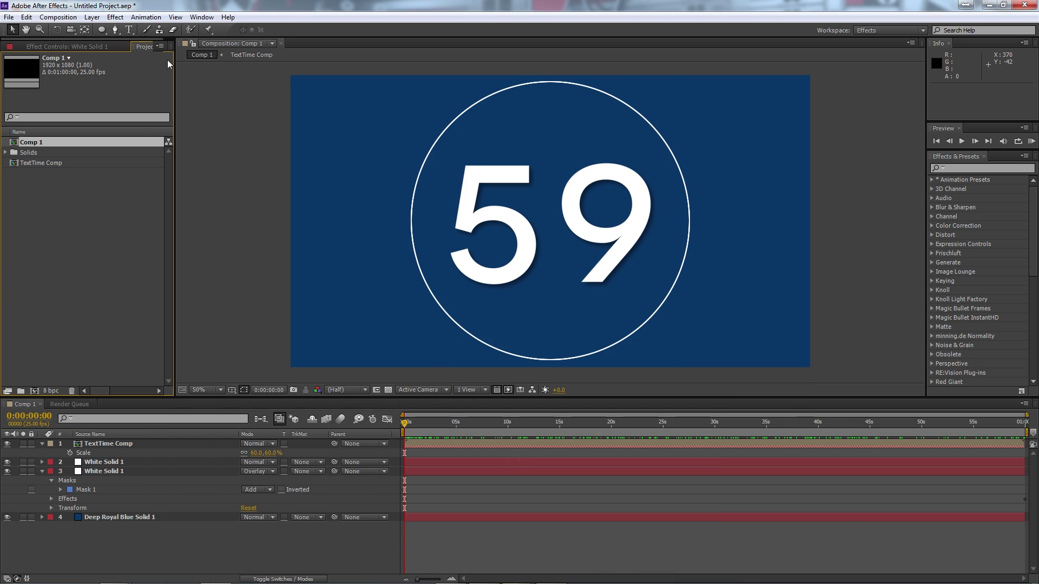
key(alt+Tab)
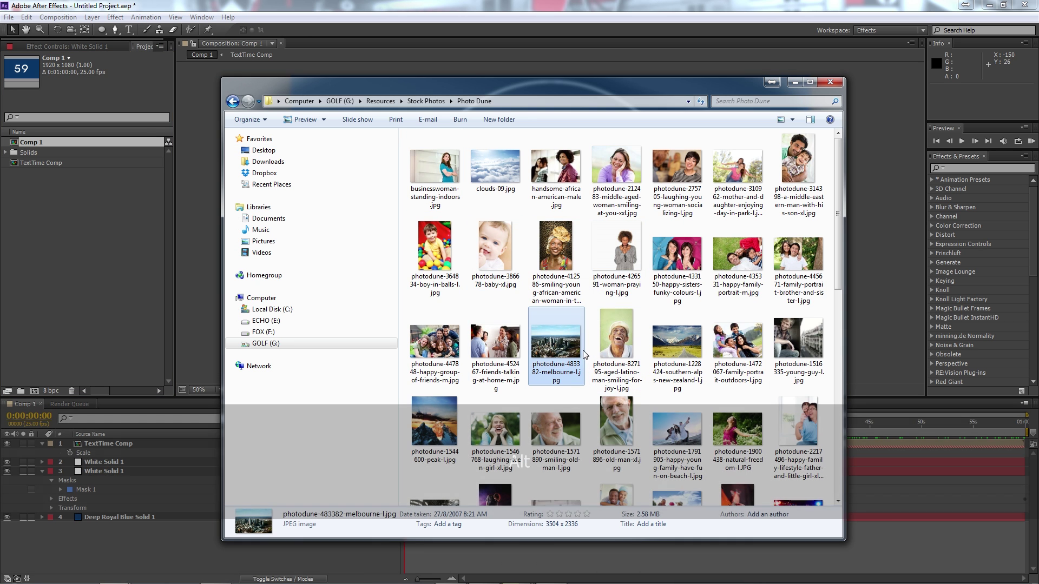
drag(546, 342, 162, 268)
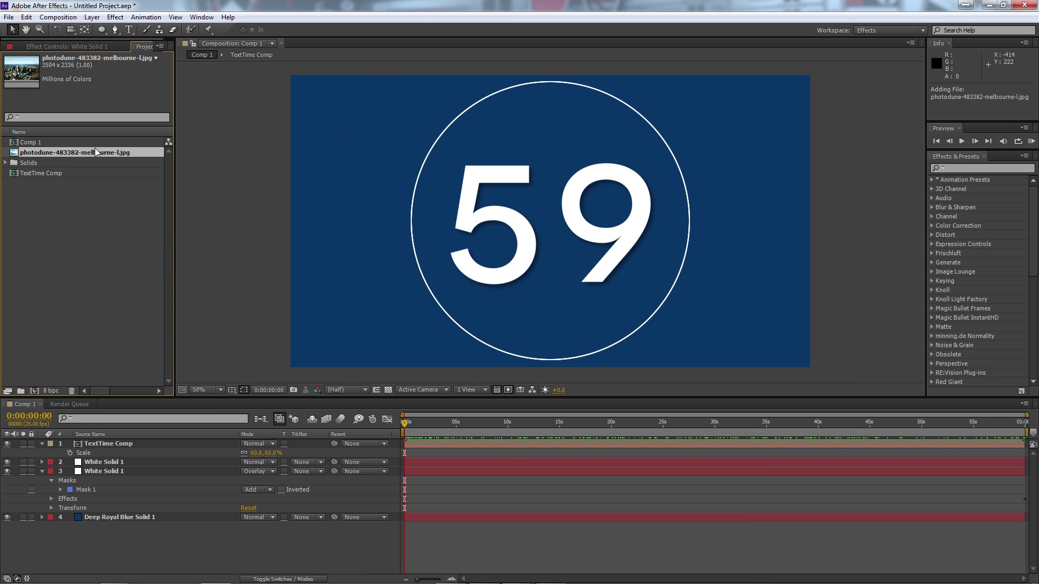
drag(95, 152, 201, 511)
Step: Blend the Melbourne photo layer by Luminosity, keeping the blue solid on Normal
click(255, 526)
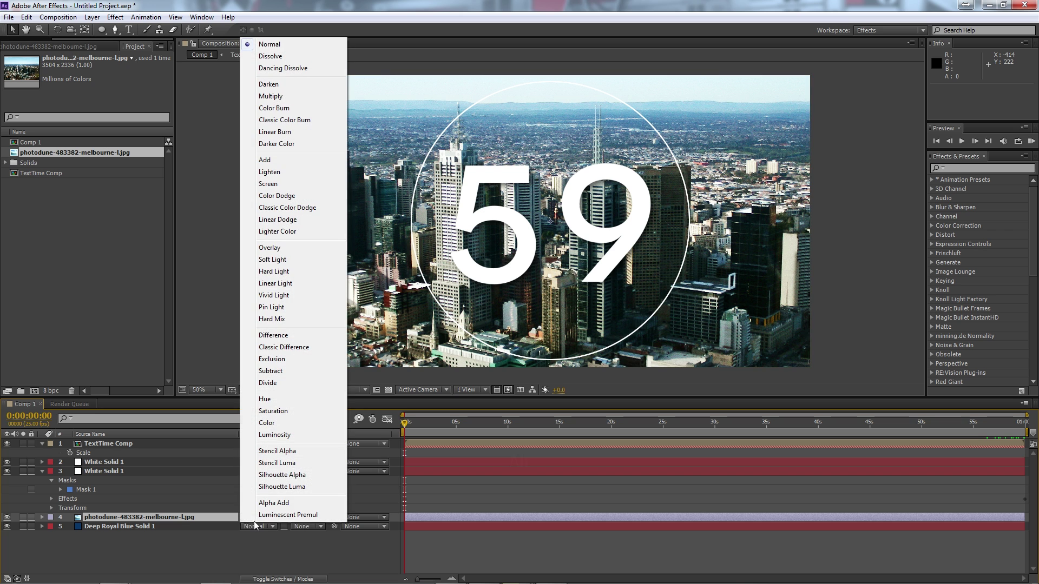
click(281, 437)
click(259, 527)
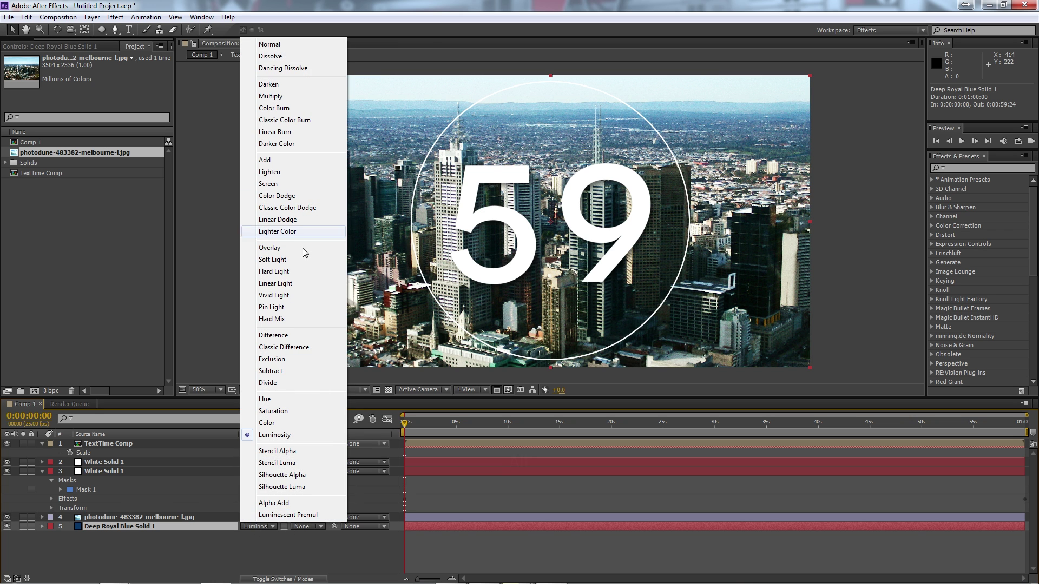
click(269, 44)
click(255, 527)
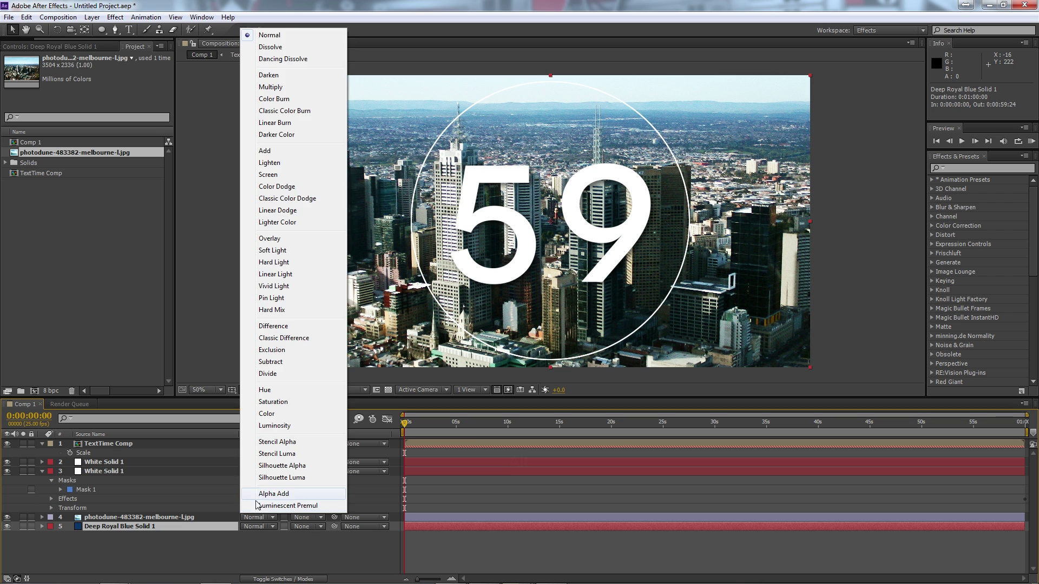
click(274, 427)
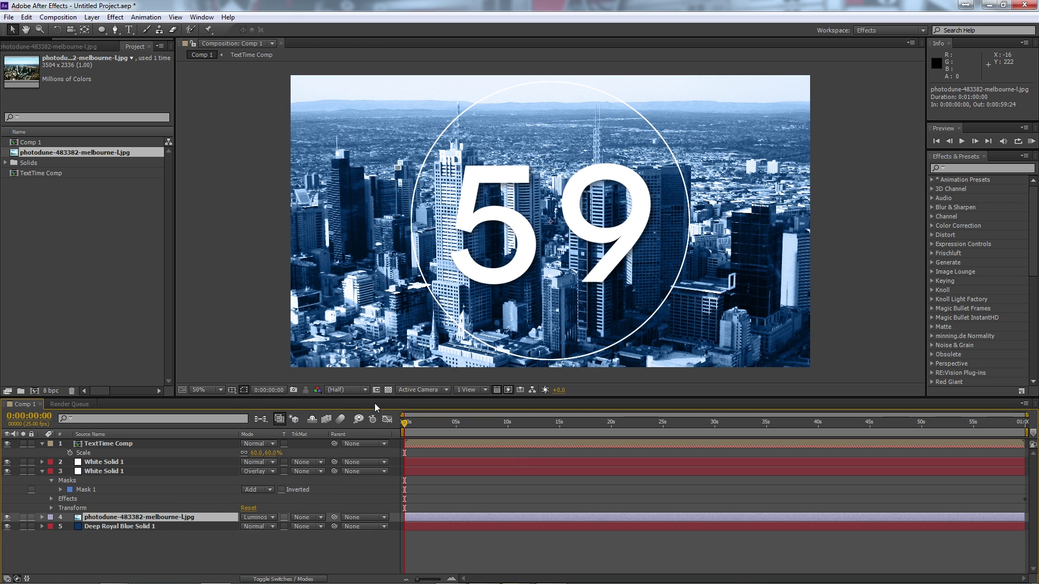
Step: Lower the Melbourne photo's opacity to 43%
key(t)
drag(248, 526, 217, 528)
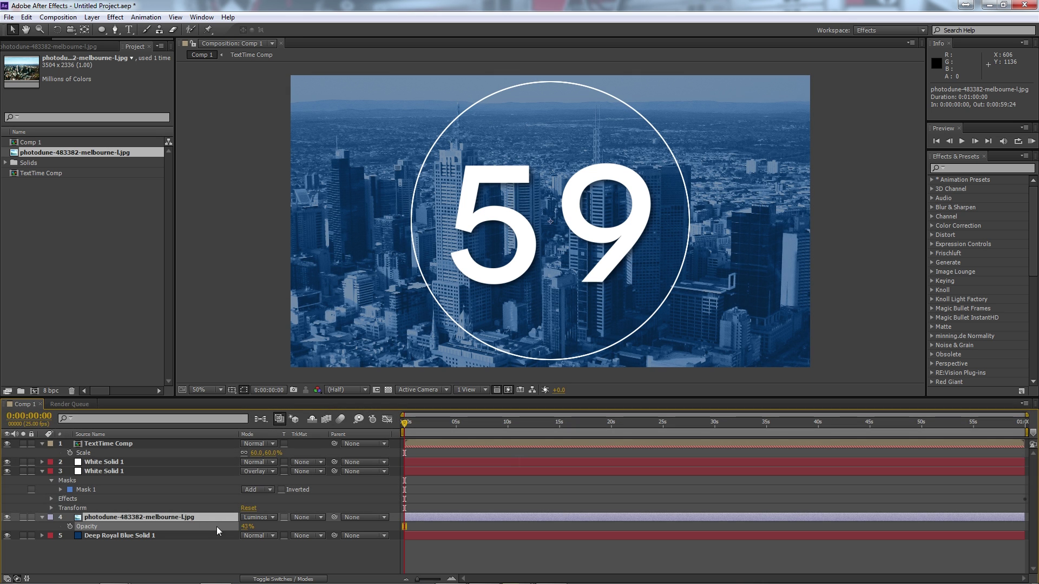
click(160, 521)
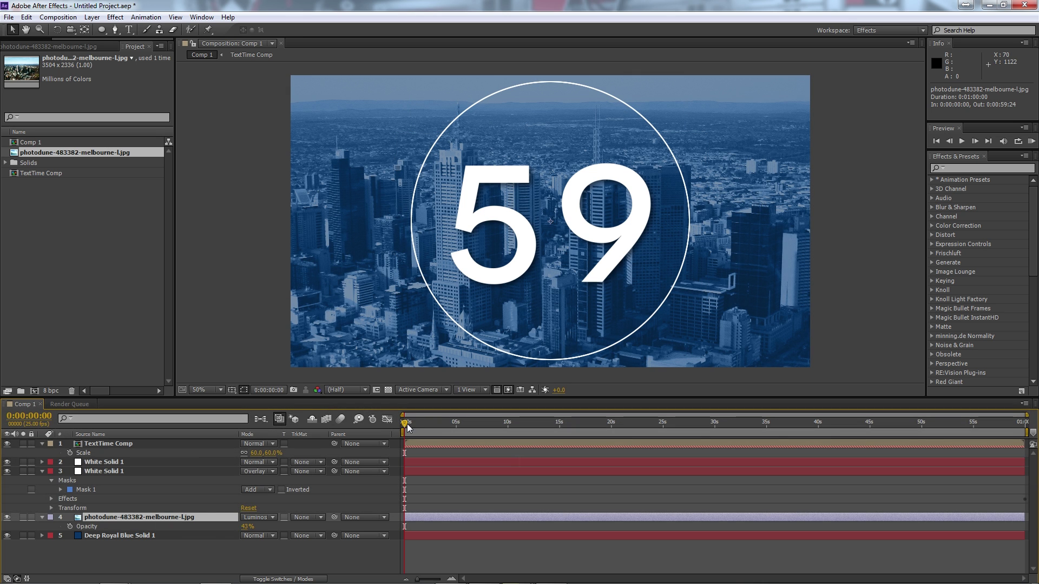
Step: Keyframe the photo's Scale from 100% at 0s to 57.3% at the last frame, then preview
key(s)
click(87, 527)
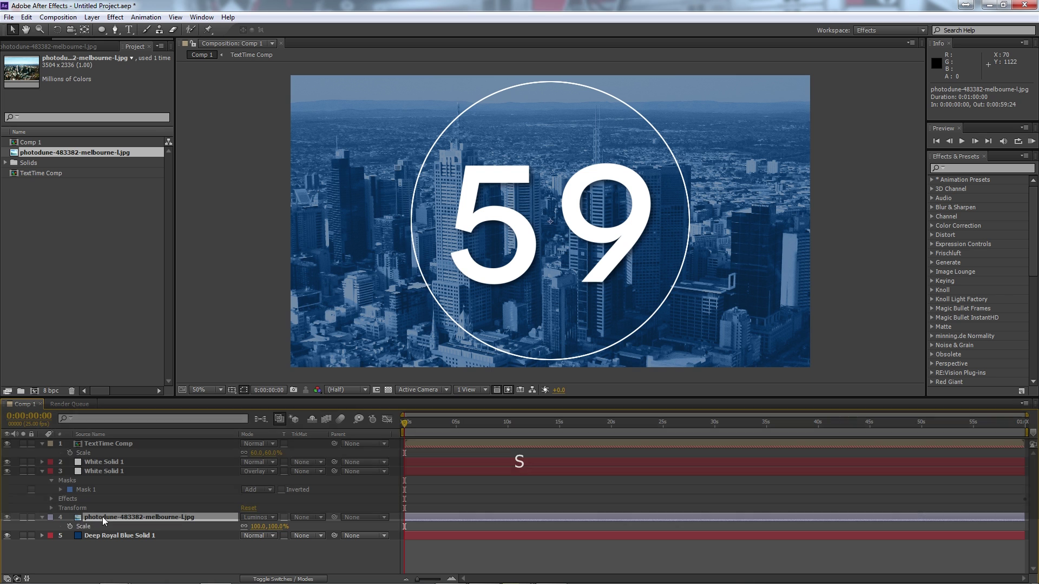
click(70, 526)
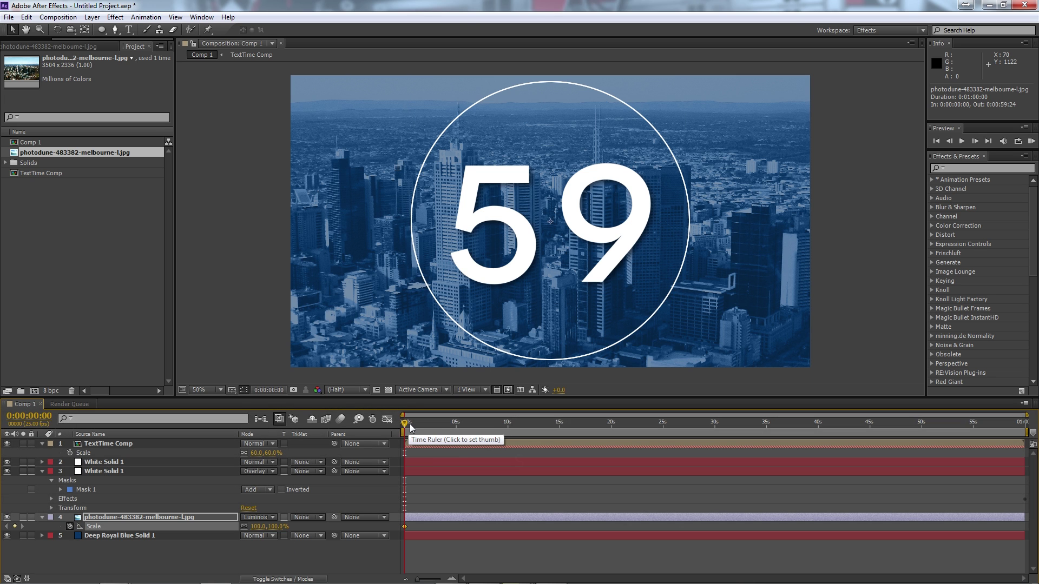
scroll(453, 224, down, 2)
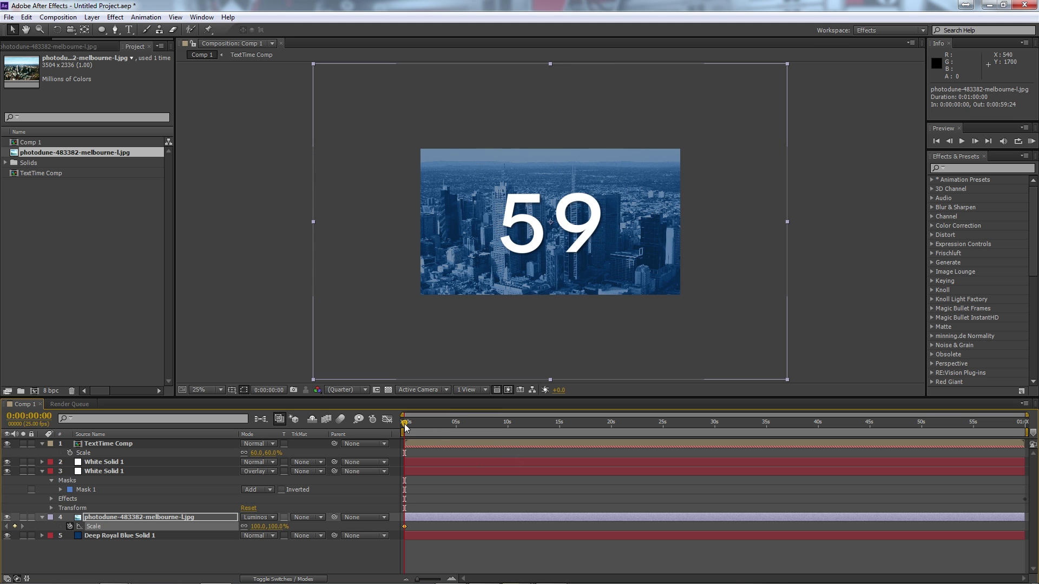
drag(406, 427, 1025, 427)
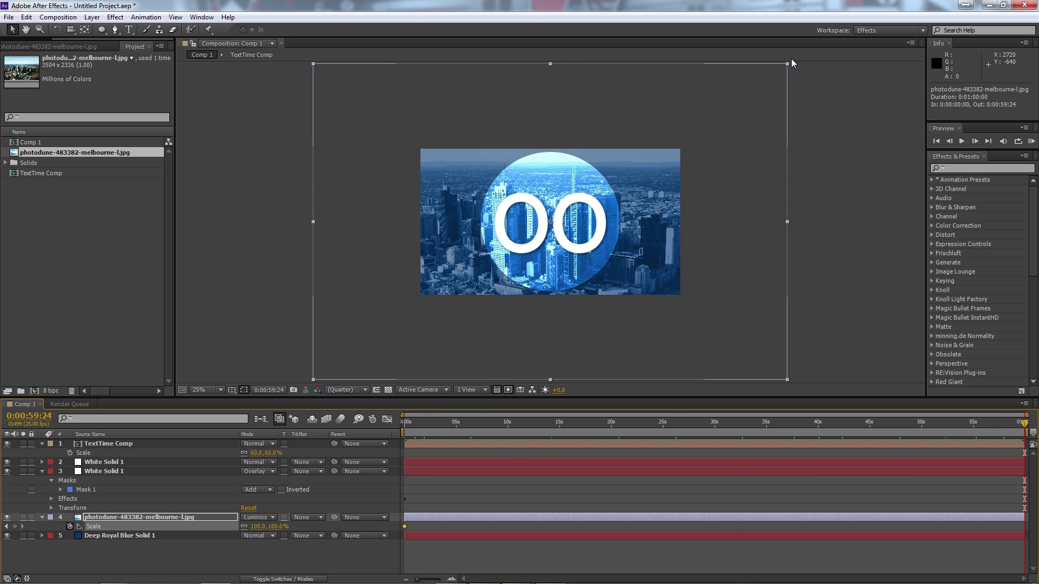
drag(786, 70, 688, 131)
click(333, 546)
key(period)
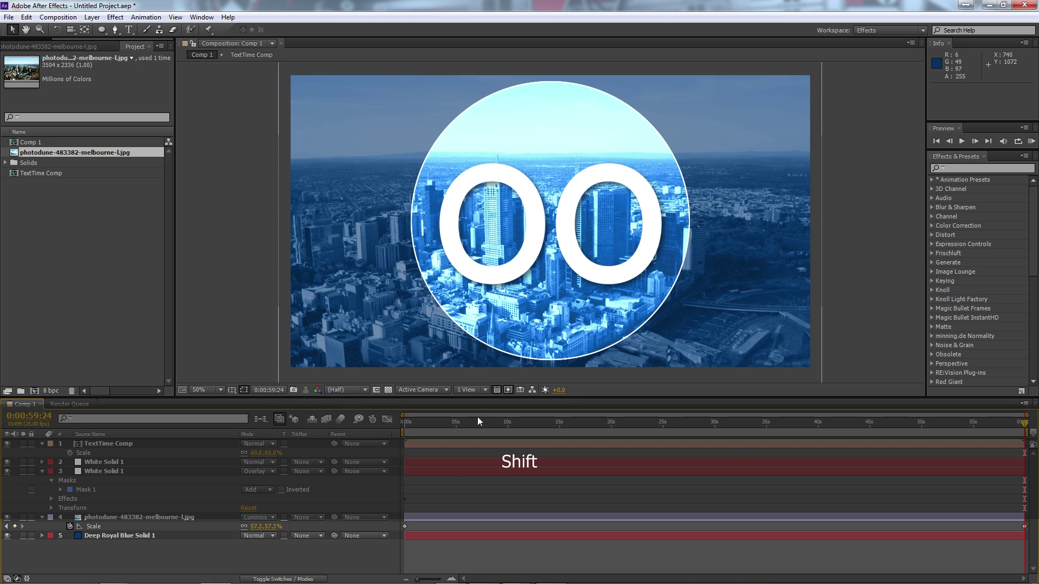
mouse_move(405, 430)
mouse_down()
mouse_move(974, 423)
mouse_move(441, 423)
mouse_move(895, 423)
mouse_move(1002, 409)
mouse_move(400, 431)
mouse_up()
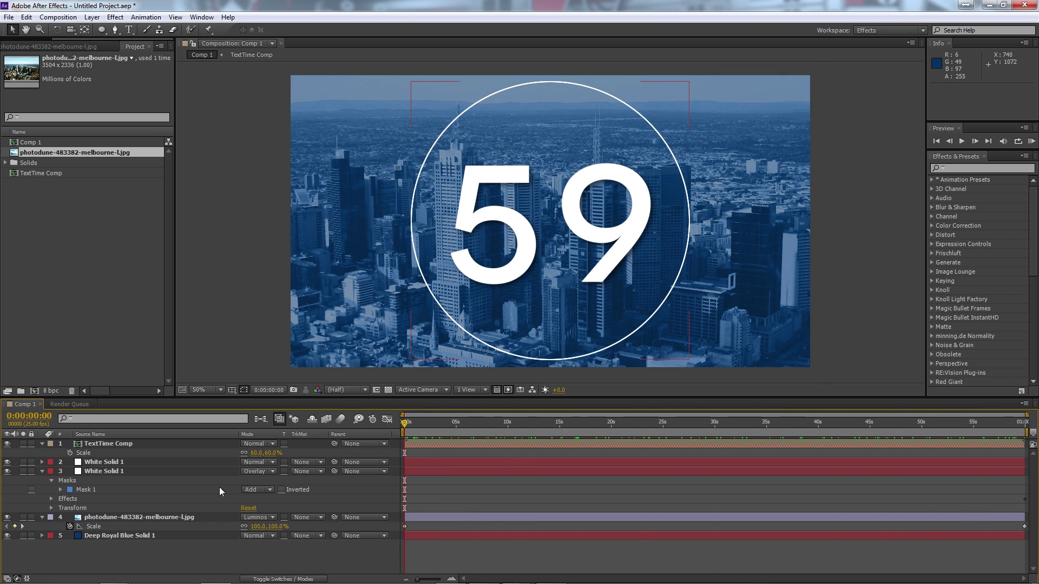
Step: Parent both White Solid layers to TextTime Comp
click(179, 461)
shift+click(156, 470)
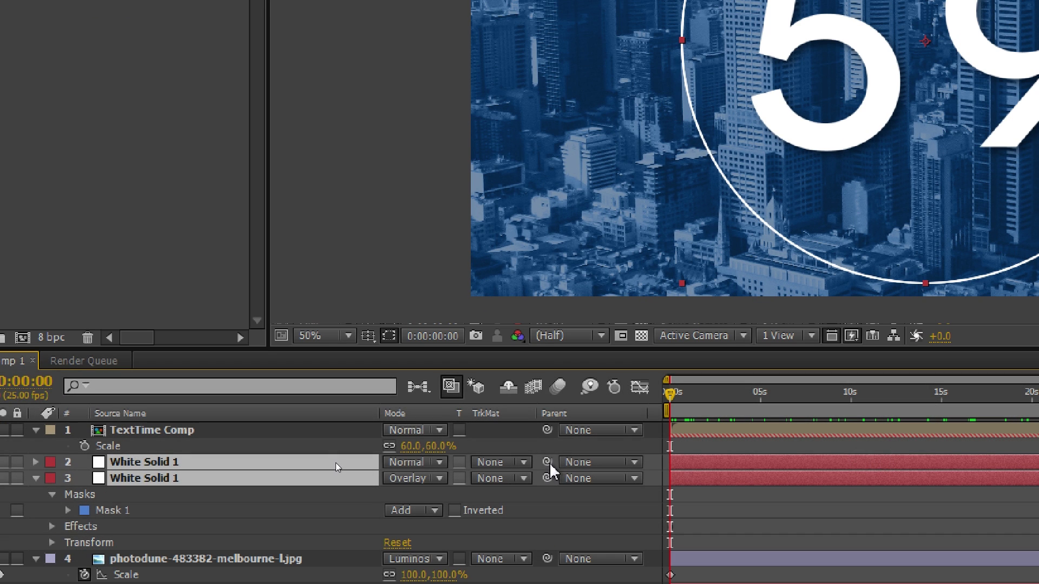
drag(546, 463, 134, 431)
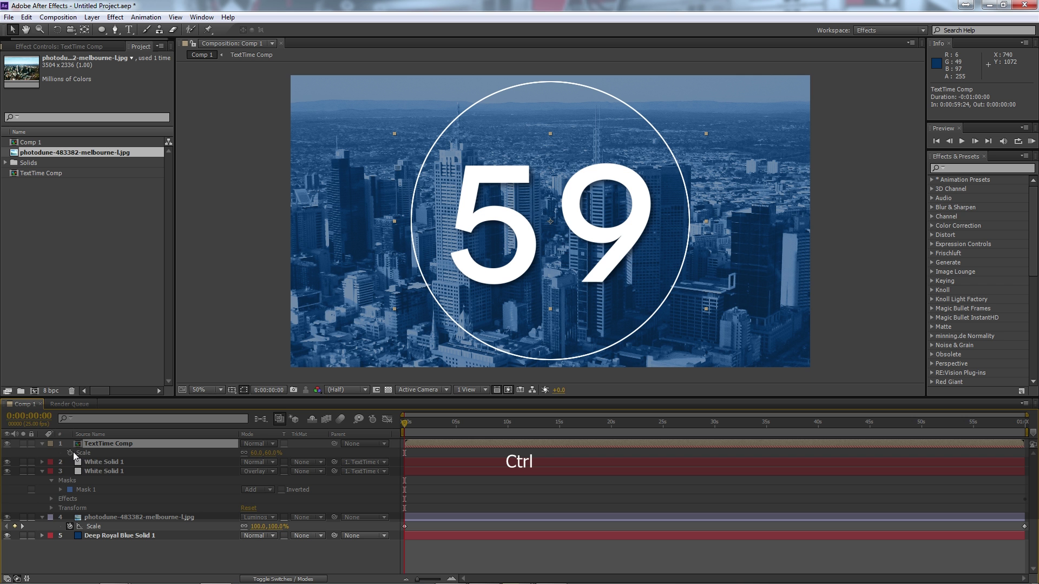
Step: Keyframe TextTime Comp's Scale from 46% at 0s to 56% at 0:00:59:24, then preview
click(70, 453)
drag(265, 453, 268, 457)
drag(447, 426, 1025, 416)
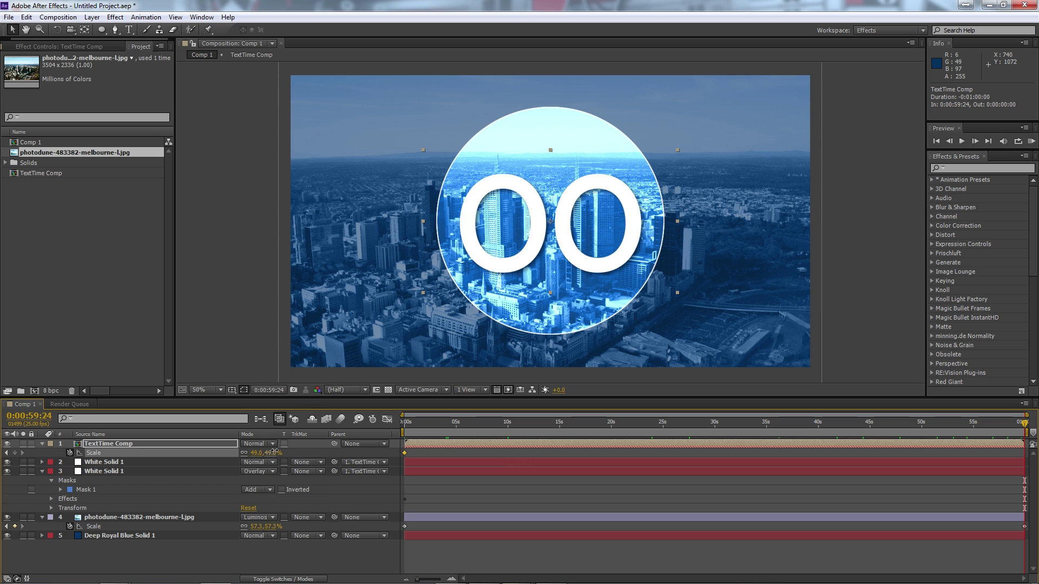
drag(275, 452, 278, 450)
drag(406, 433, 689, 395)
Step: Show only the overlay White Solid 1's Radial Wipe effect with all its properties expanded
click(158, 466)
click(125, 471)
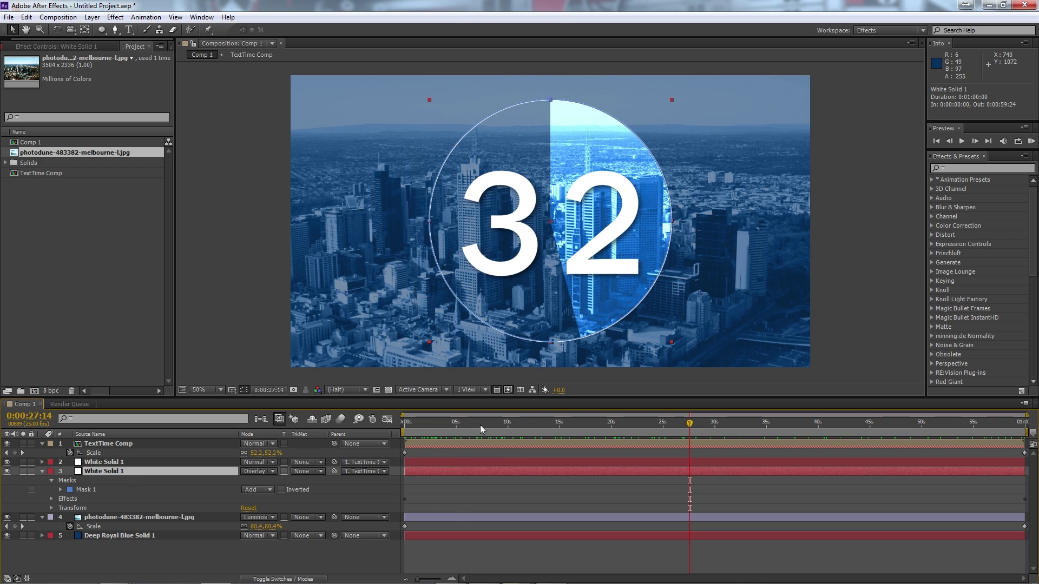
drag(479, 424, 376, 428)
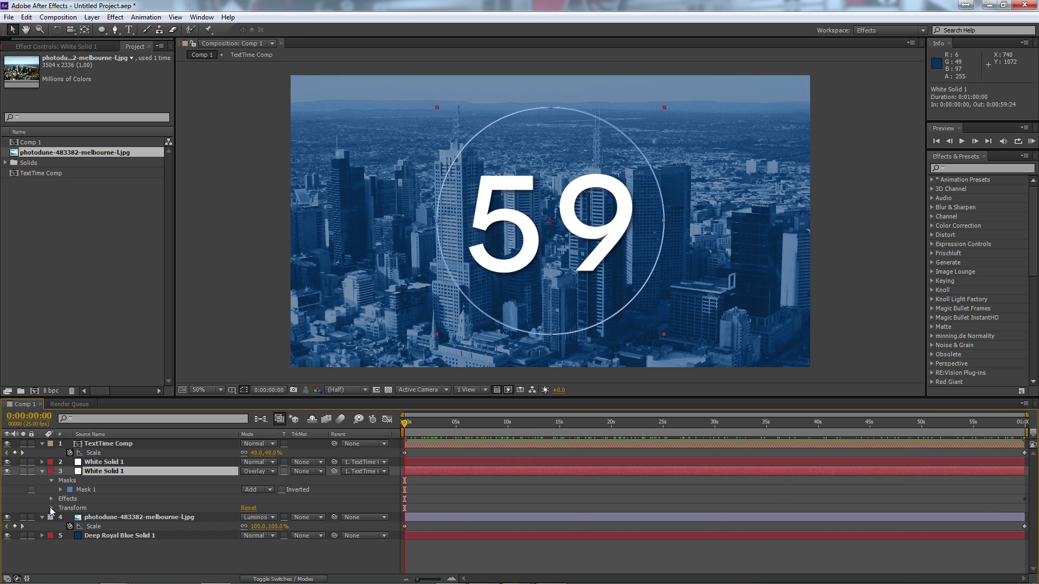
key(e)
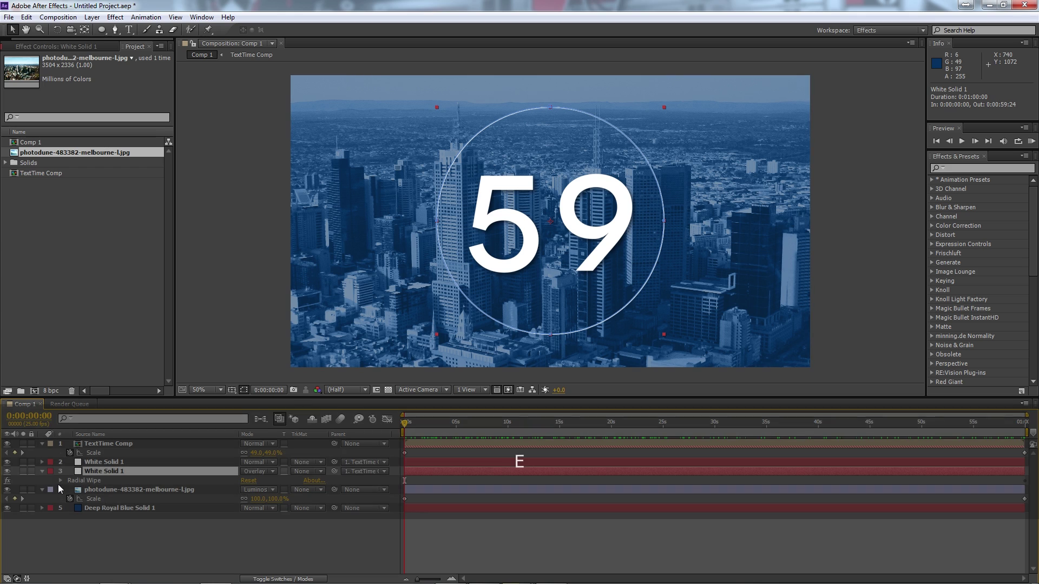
key(ctrl)
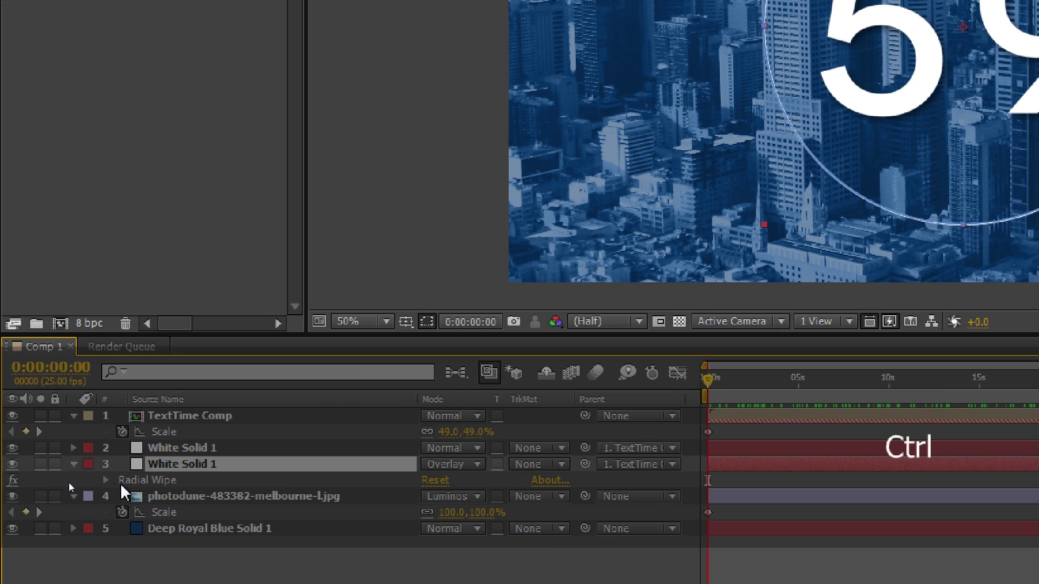
ctrl+click(73, 480)
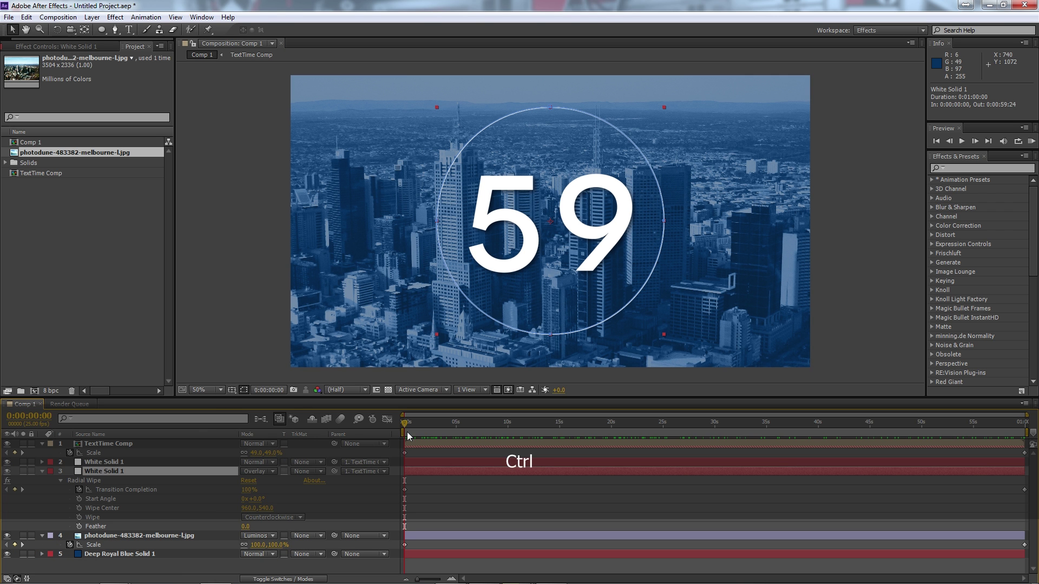
Step: Scrub the timeline to the end, then back to 0:00:00:24 to inspect the wipe
drag(453, 433, 415, 423)
drag(30, 422, 30, 423)
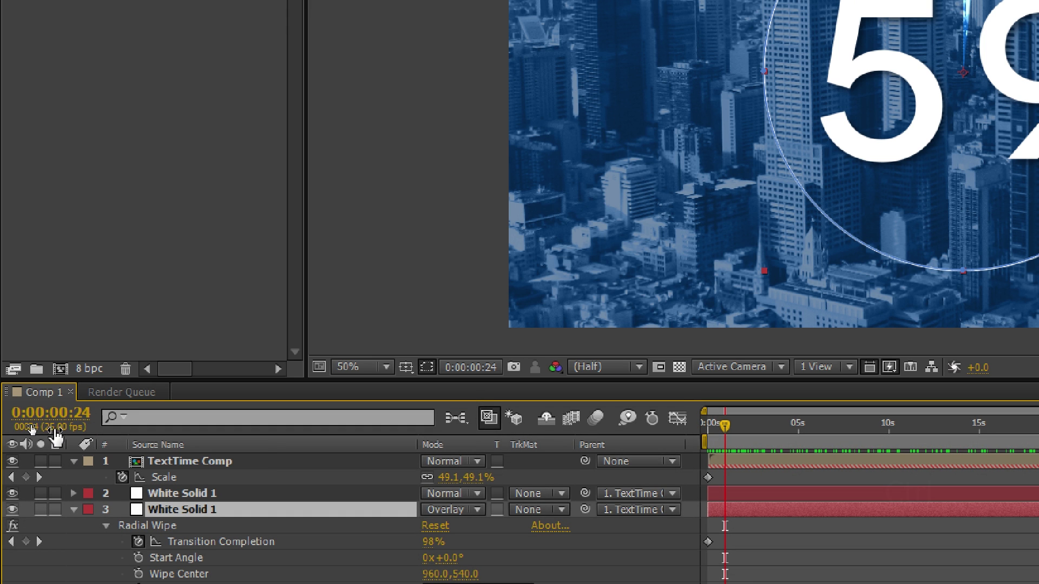
key(ctrl+Right)
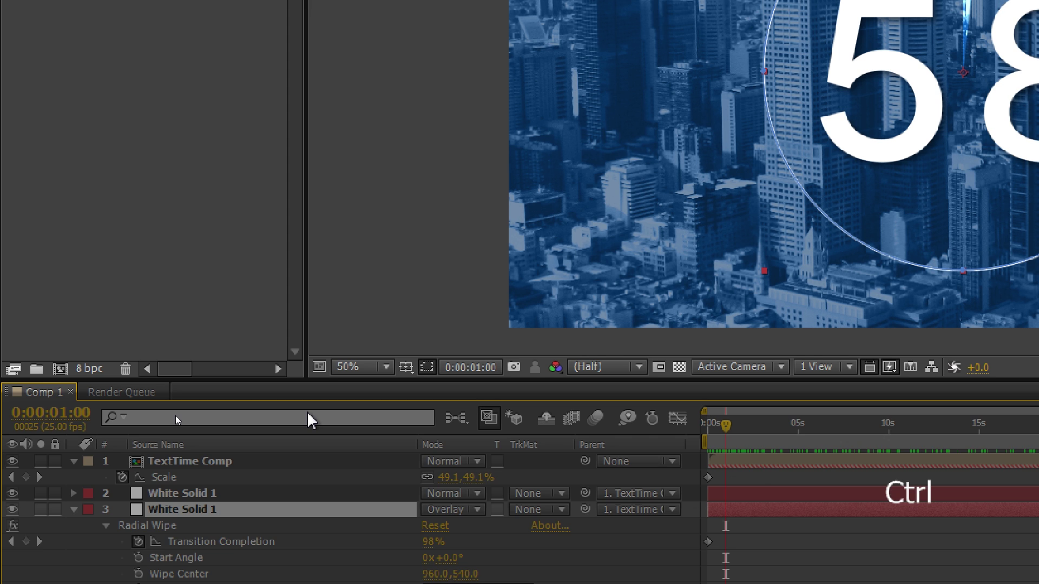
key(ctrl+Left)
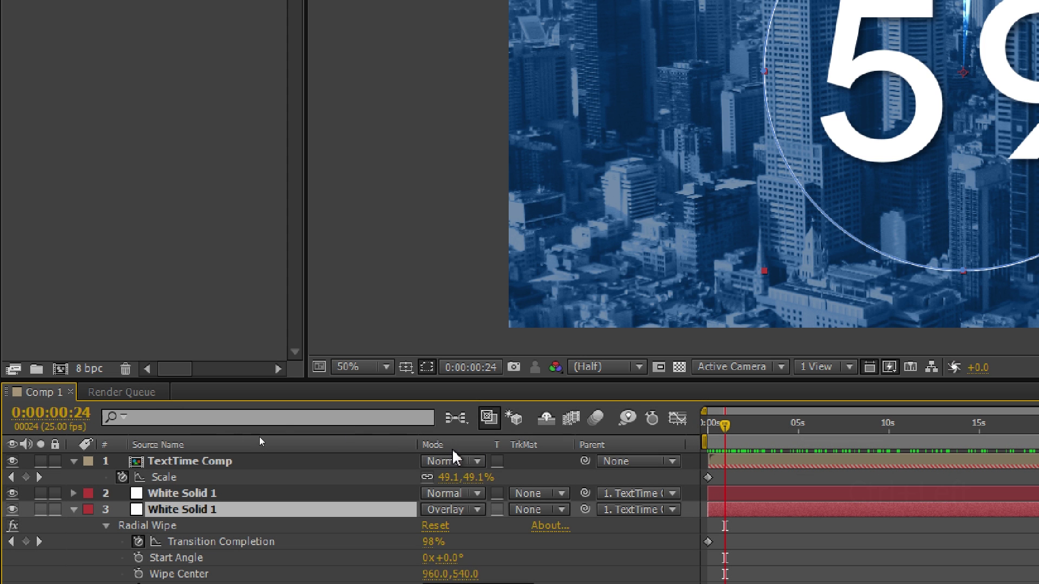
key(ctrl)
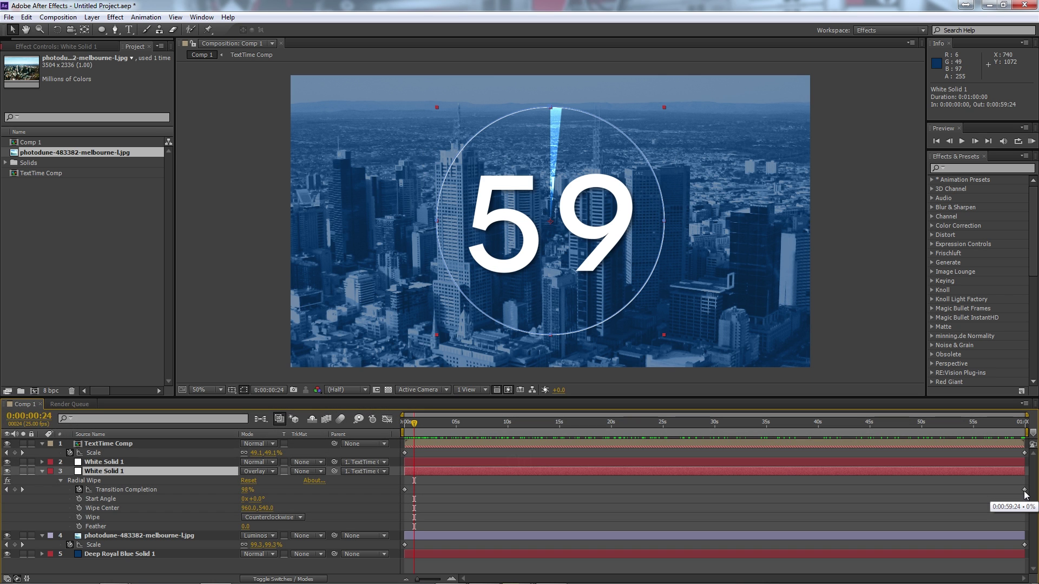
Step: Move the final Transition Completion keyframe to 0:00:01:00 and set it to 100%
click(1024, 491)
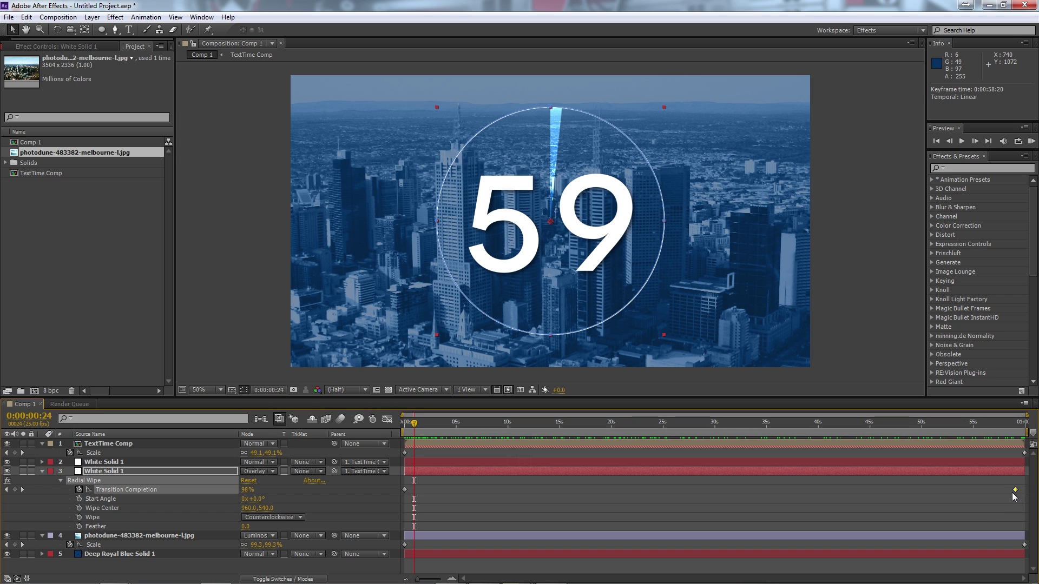
drag(793, 511, 416, 497)
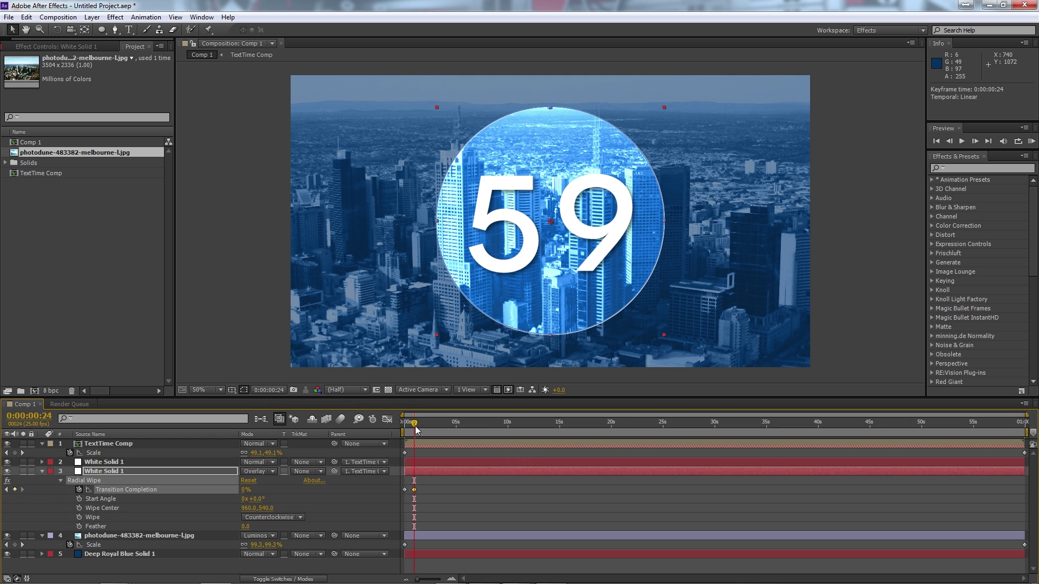
key(ctrl+Right)
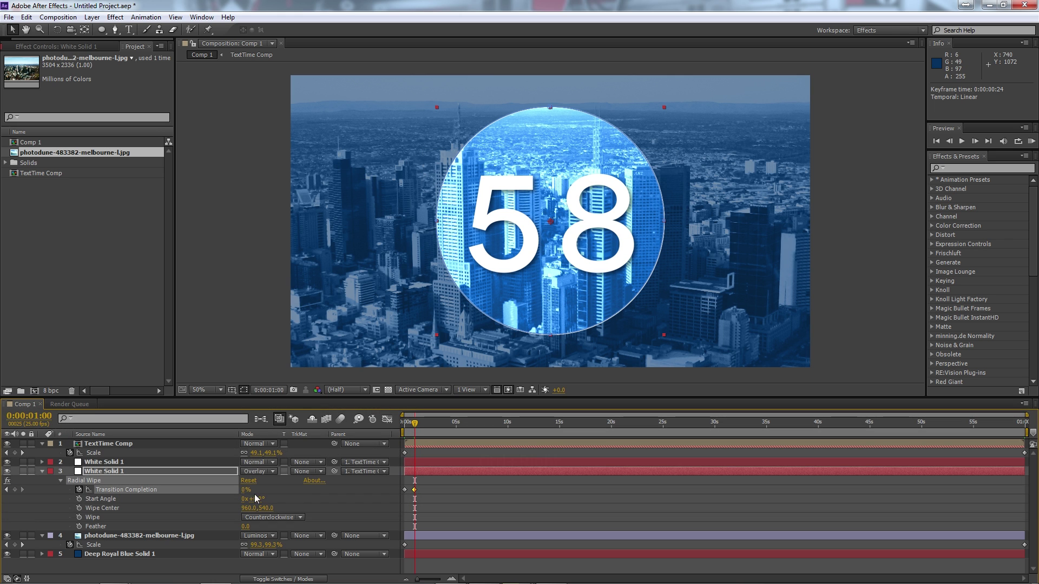
drag(246, 490, 409, 478)
drag(248, 490, 323, 506)
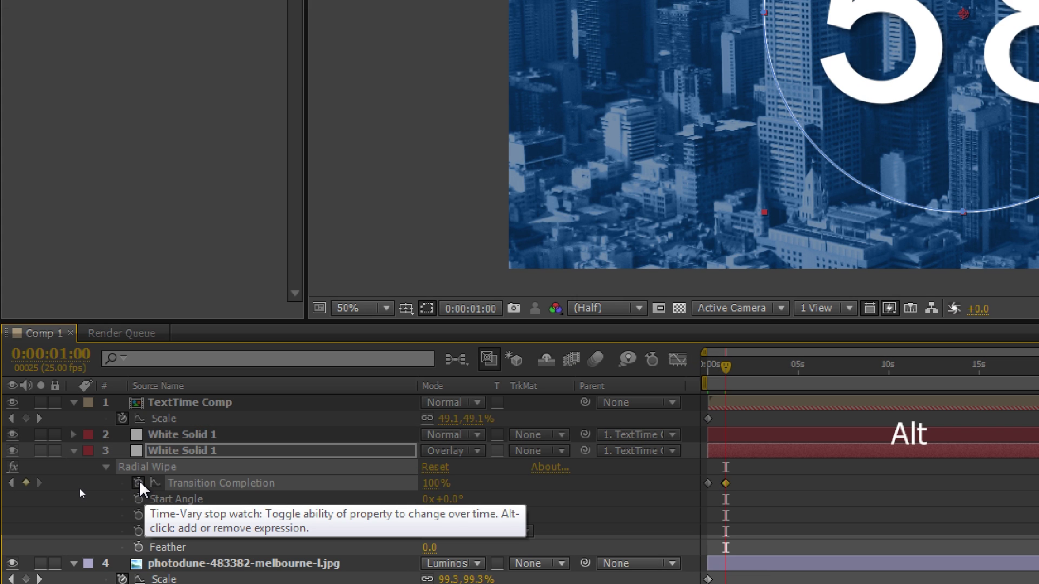
Step: Add a loopOutDuration cycle expression to Transition Completion and scrub to check the loop
alt+click(139, 483)
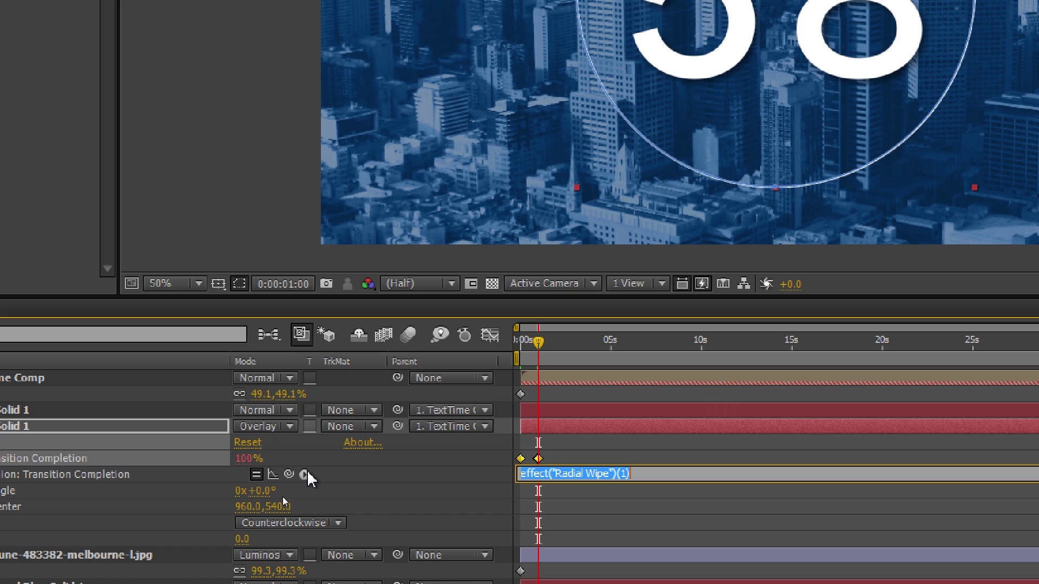
click(305, 475)
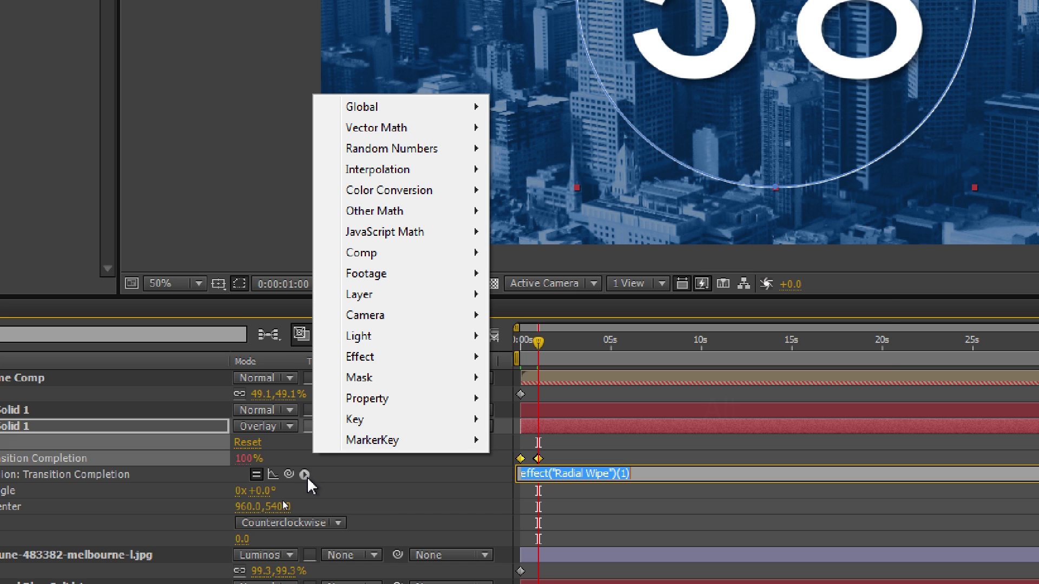
mouse_move(363, 398)
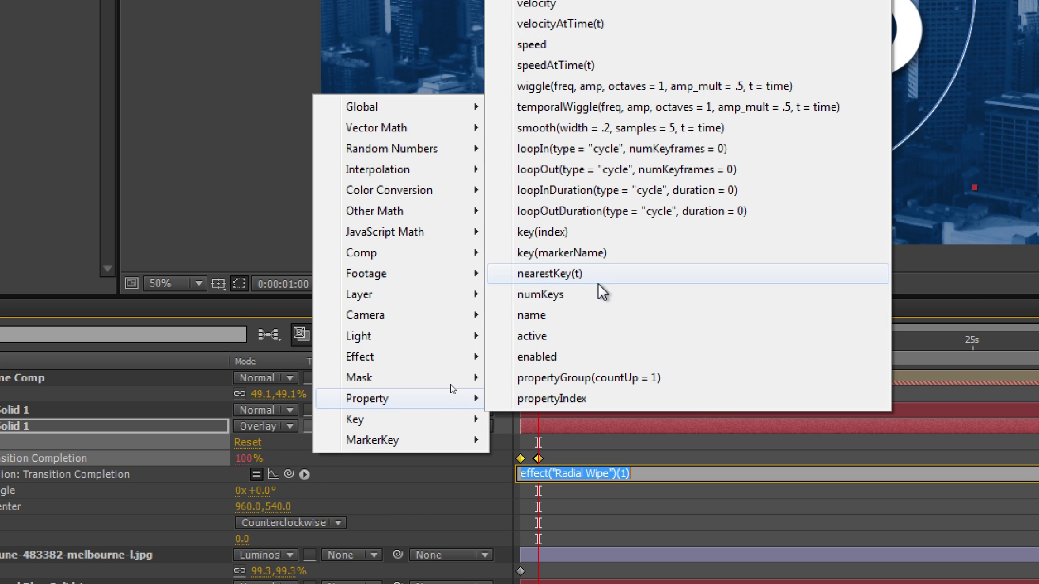
click(624, 214)
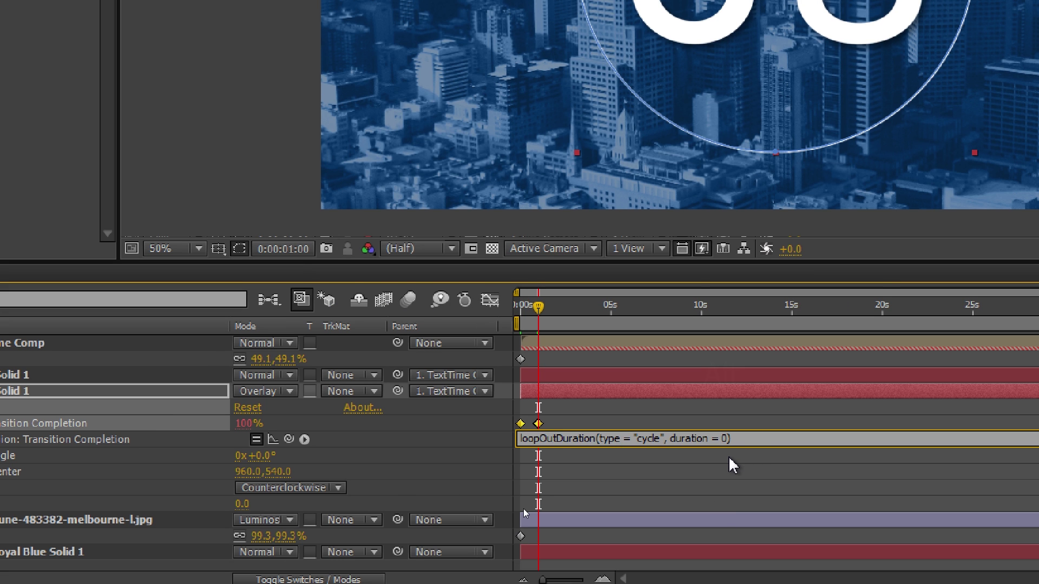
click(728, 458)
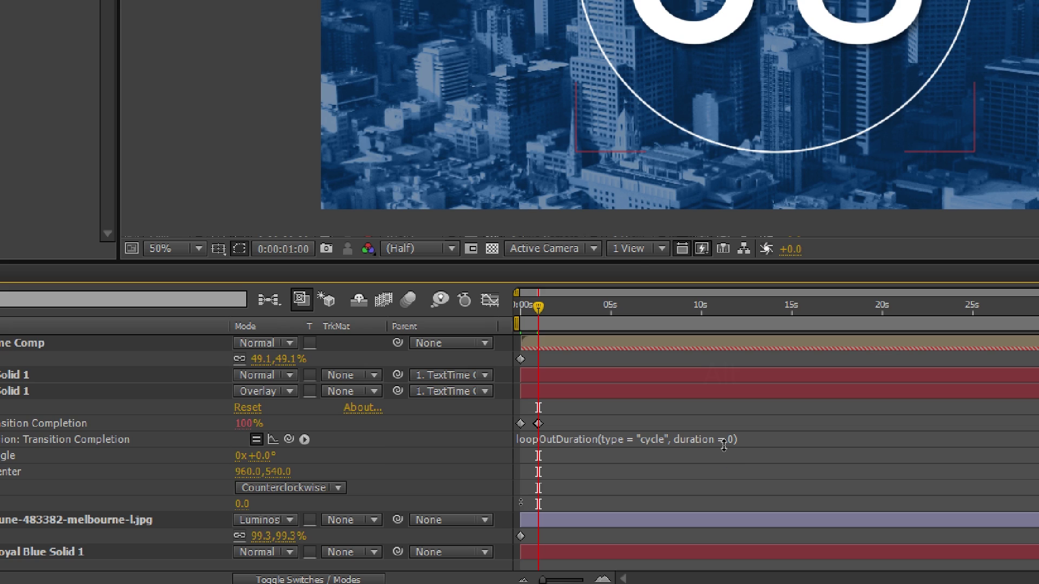
key(ctrl)
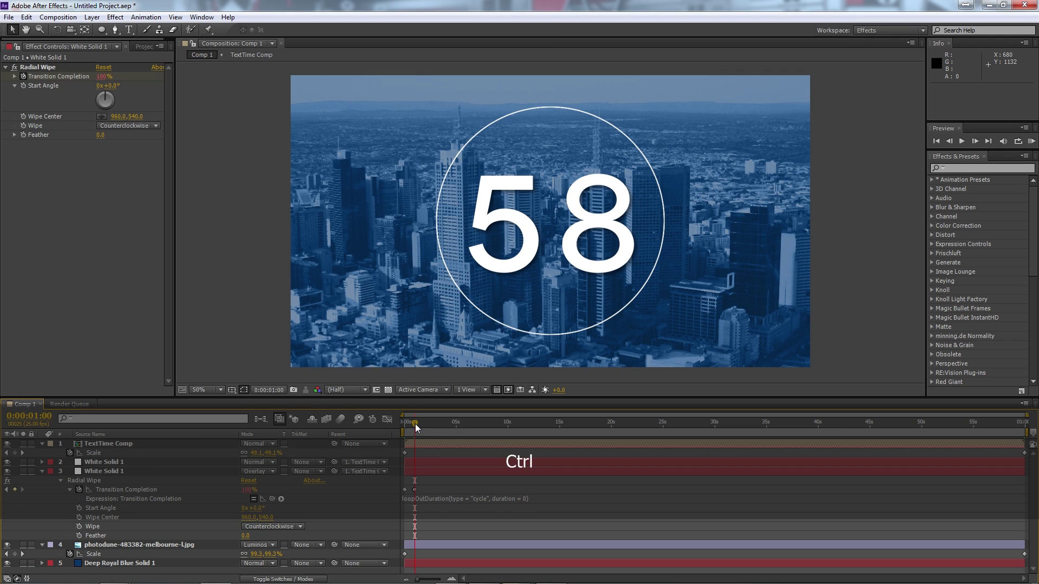
drag(417, 427, 1011, 426)
key(ctrl+Right)
key(ctrl+Right)
key(ctrl+Right)
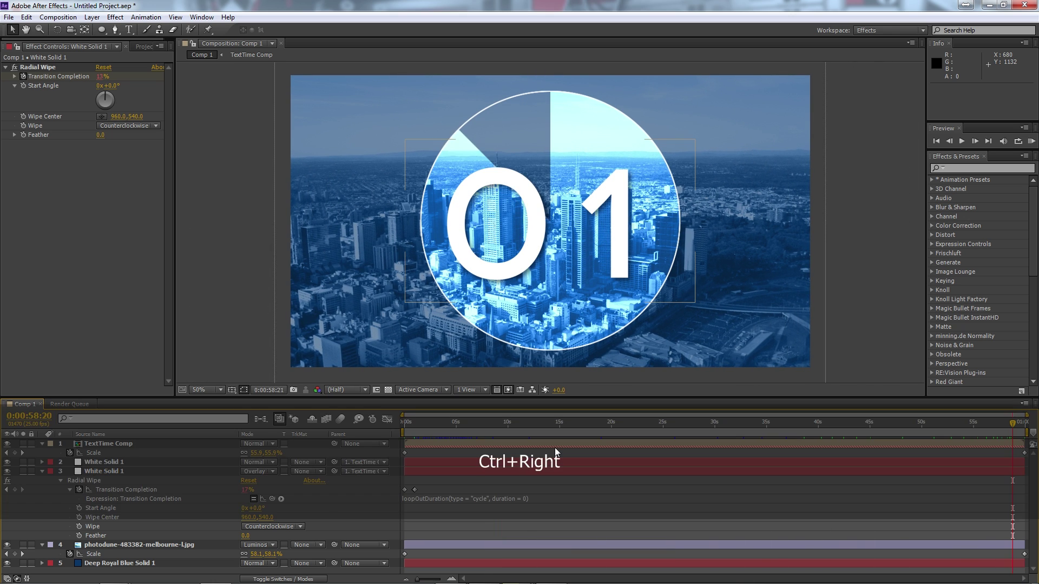
key(ctrl+Right)
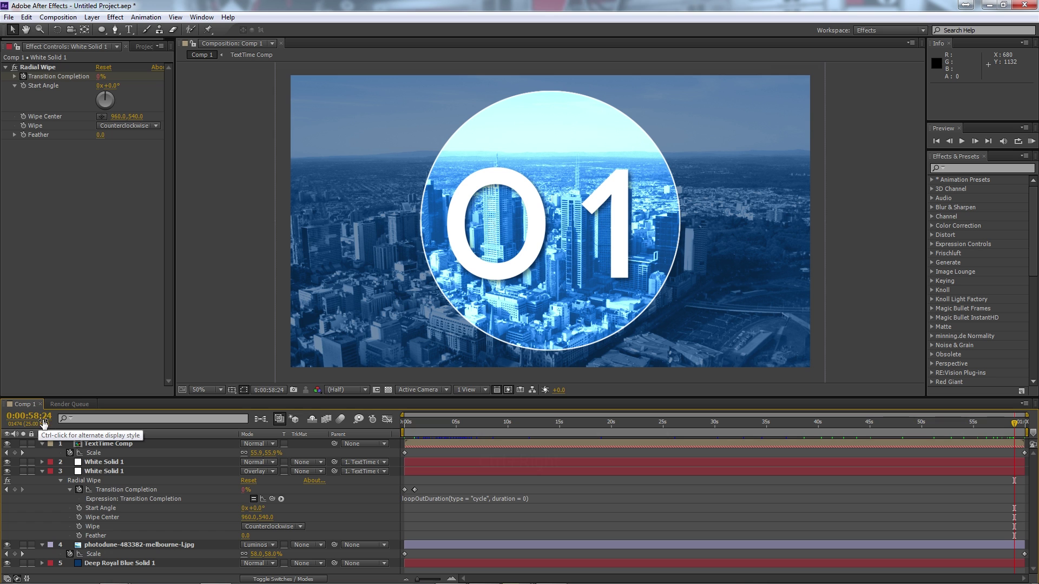
click(114, 453)
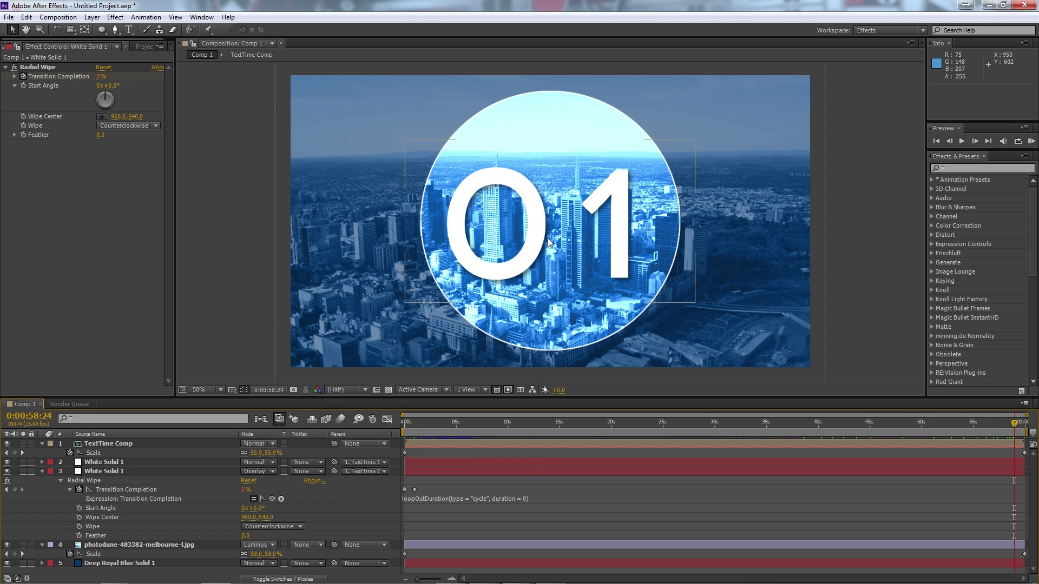
key(ctrl+Right)
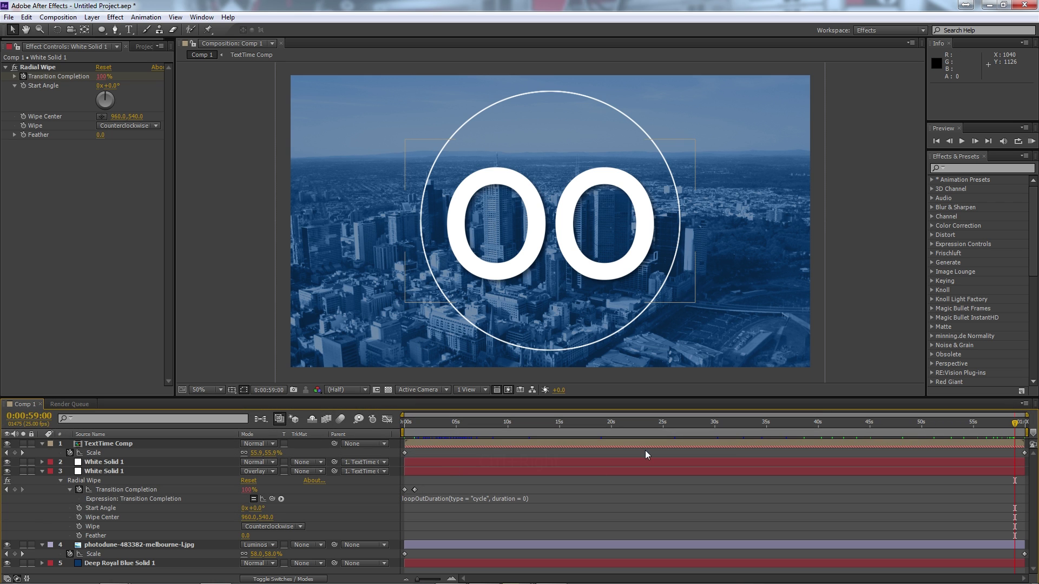
drag(403, 422, 377, 421)
key(KP_0)
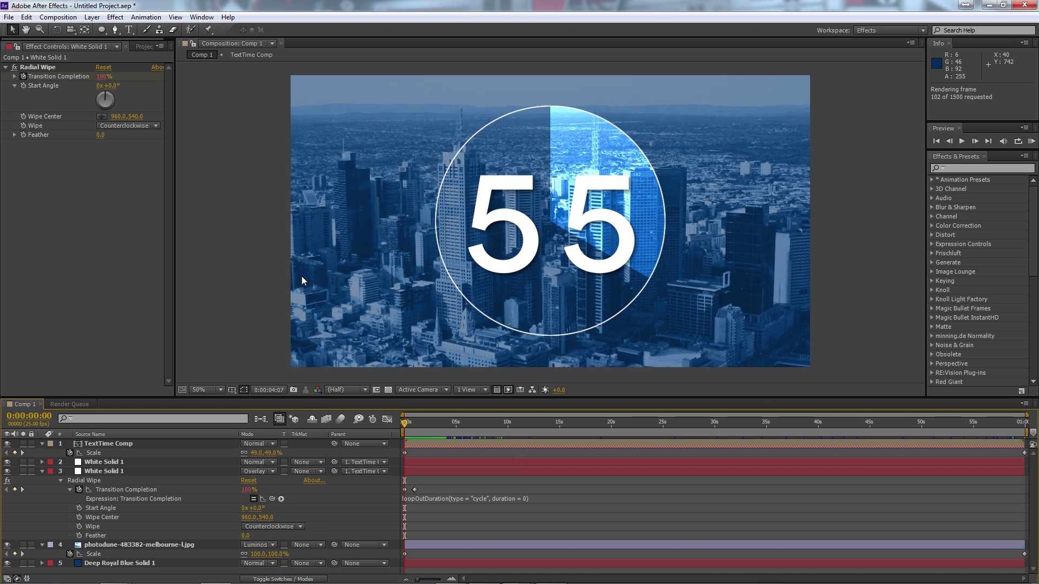
key(space)
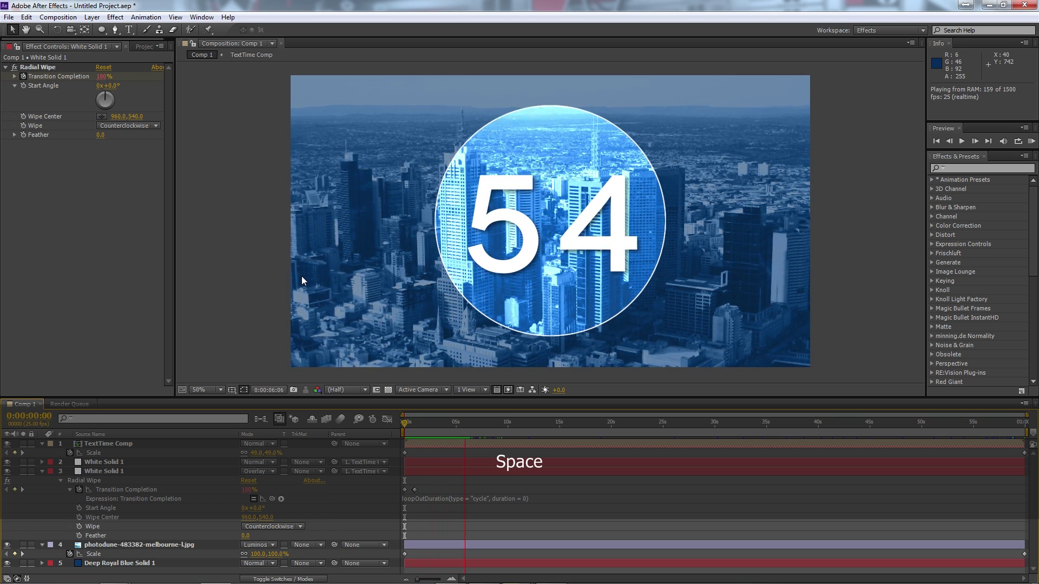
drag(411, 424, 688, 446)
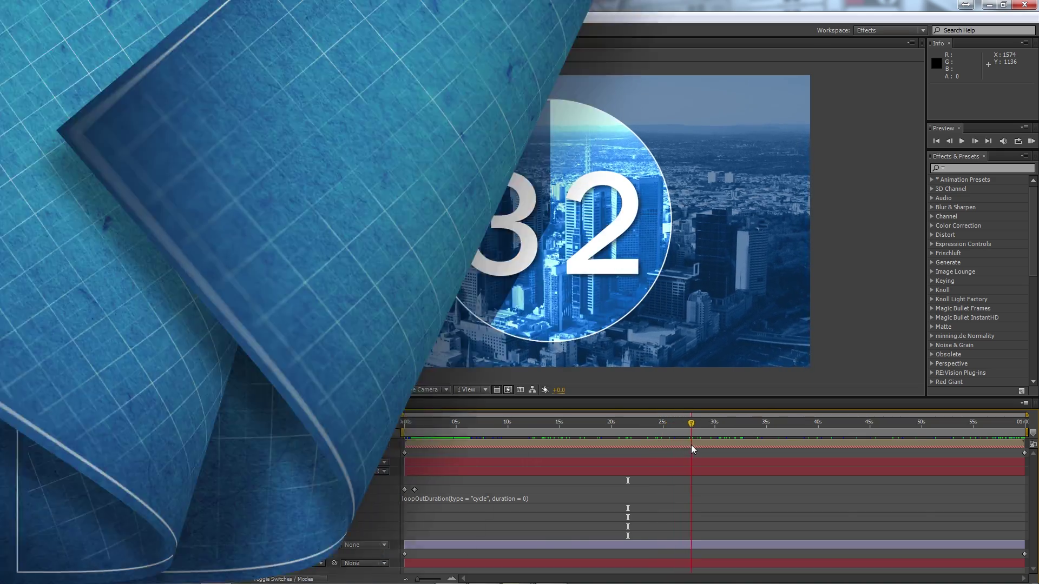